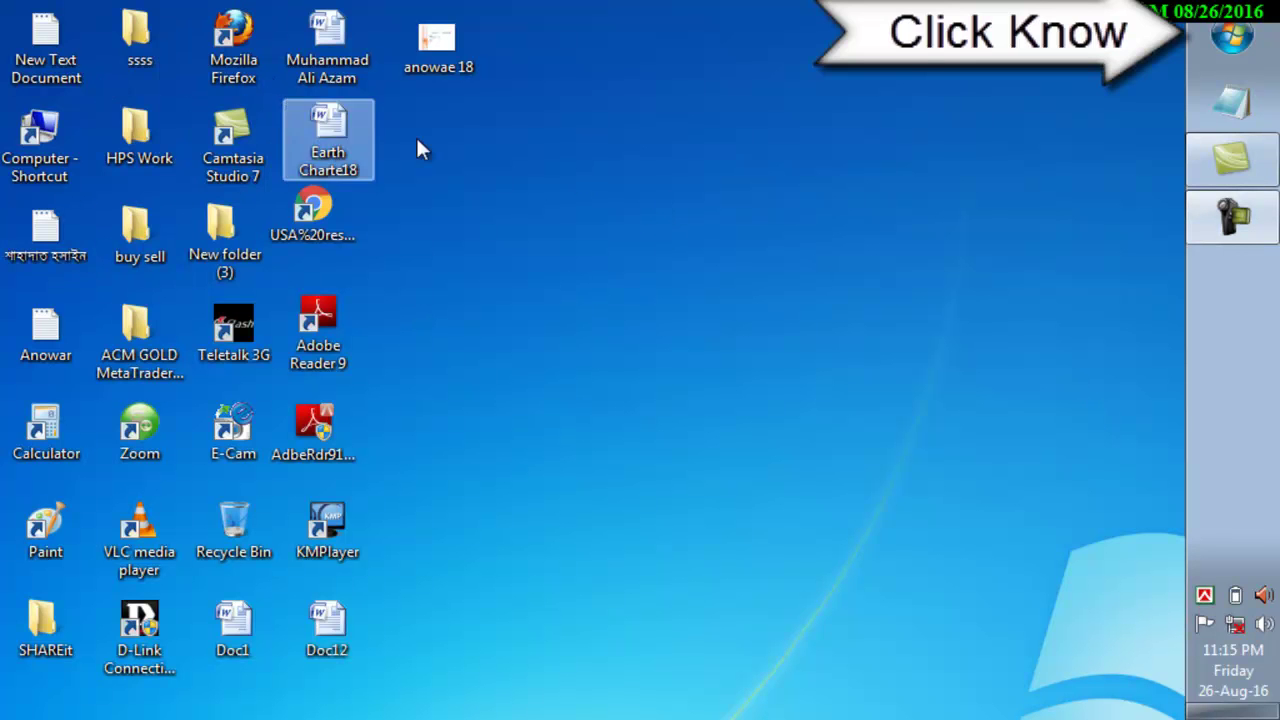
Search the Start menu for 'micros' and launch Microsoft Office Word 2007
{"action": "left_click", "coordinate": [1231, 37]}
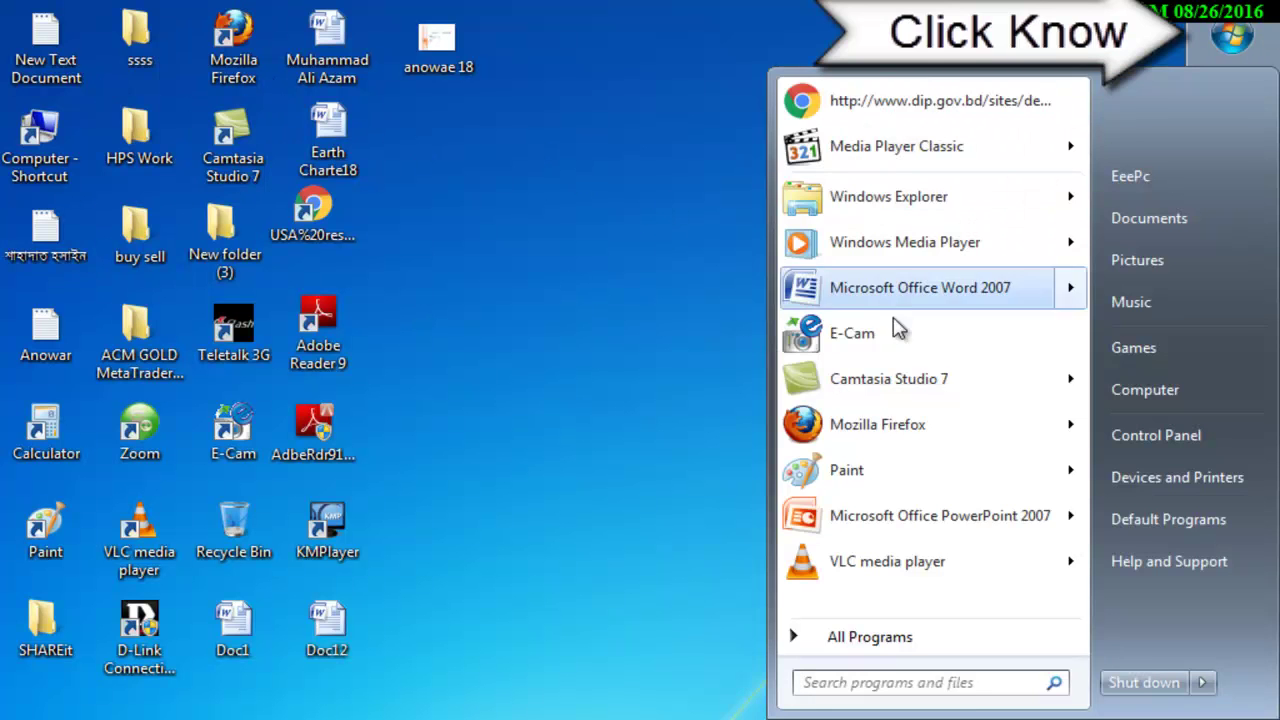
{"action": "left_click", "coordinate": [864, 683]}
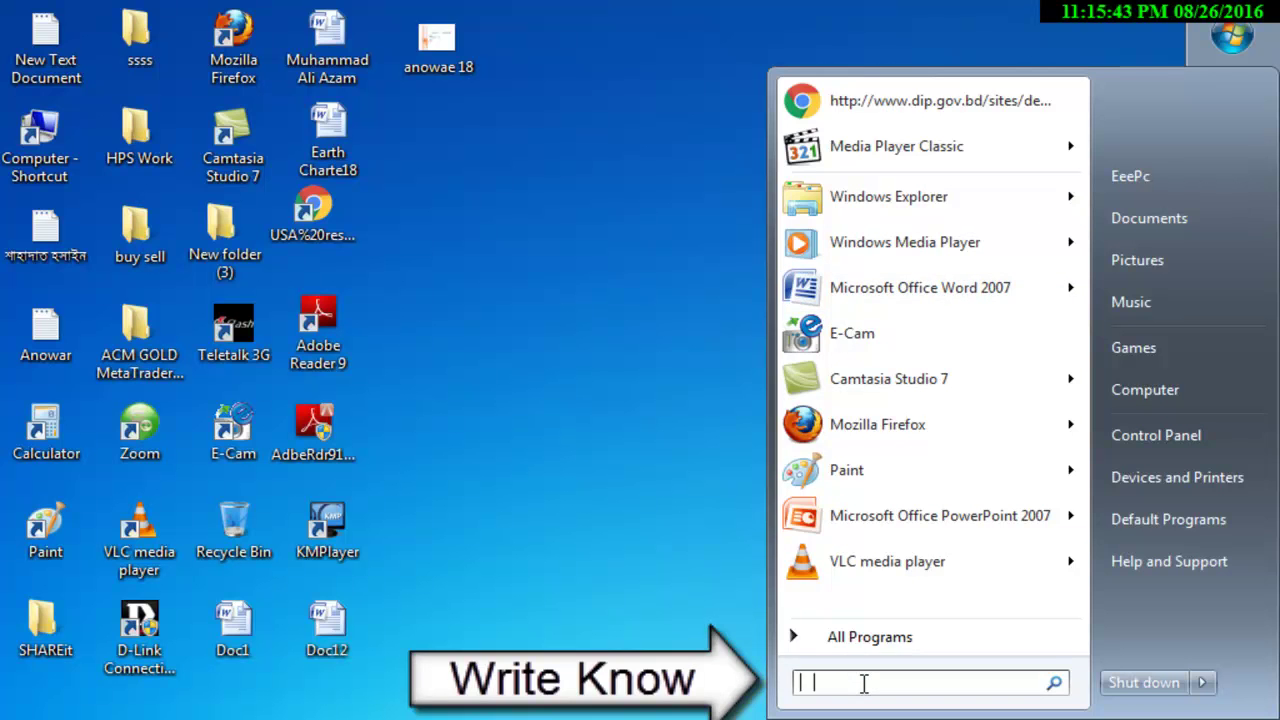
{"action": "type", "text": "micr"}
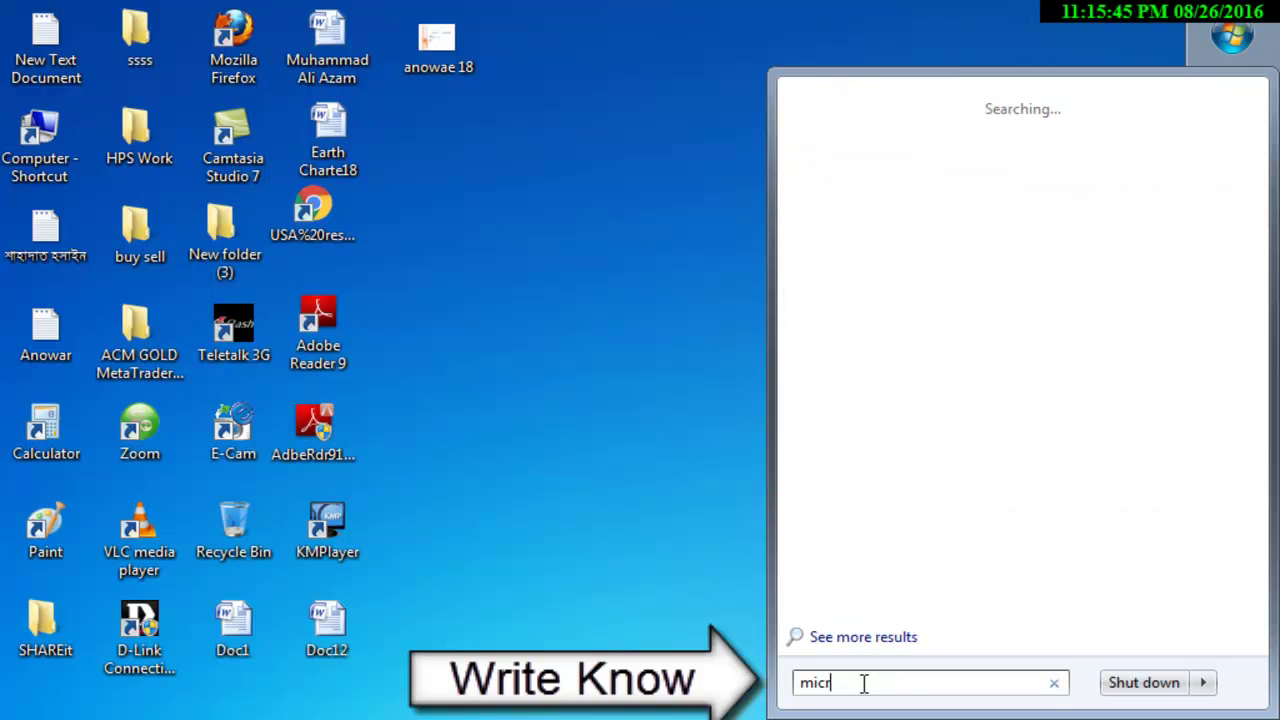
{"action": "type", "text": "o"}
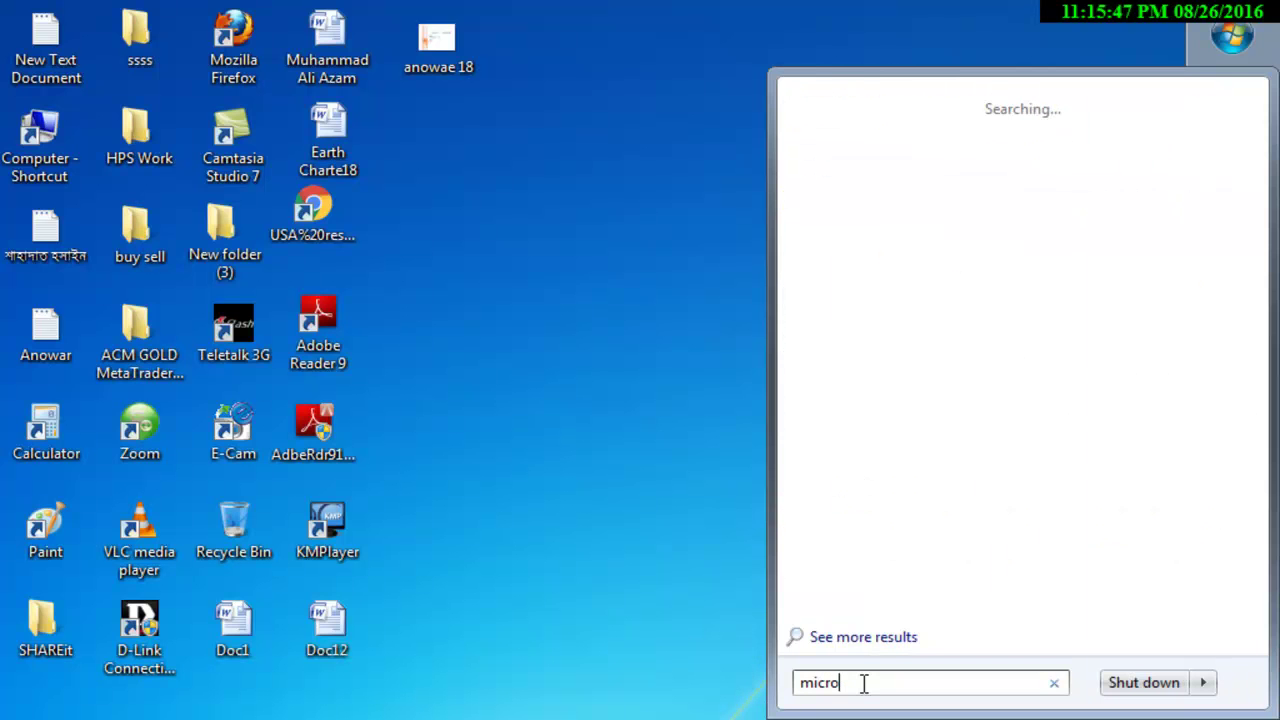
{"action": "type", "text": "s"}
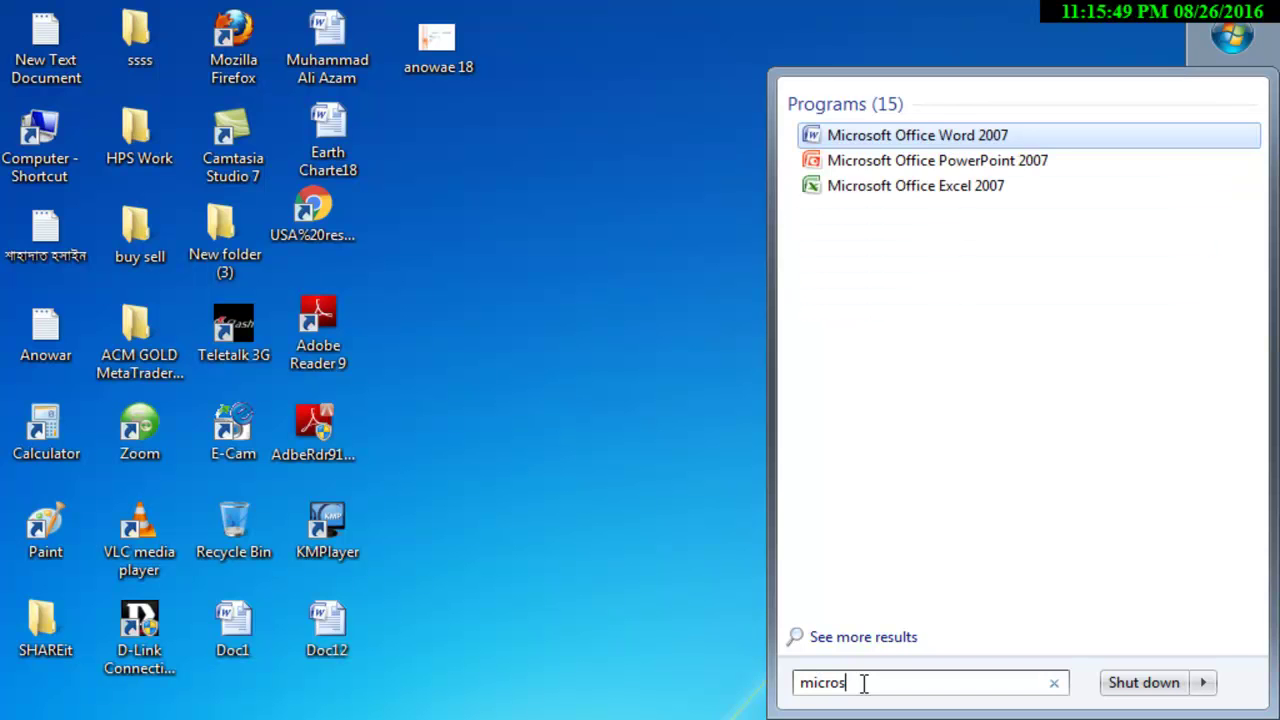
{"action": "left_click", "coordinate": [930, 137]}
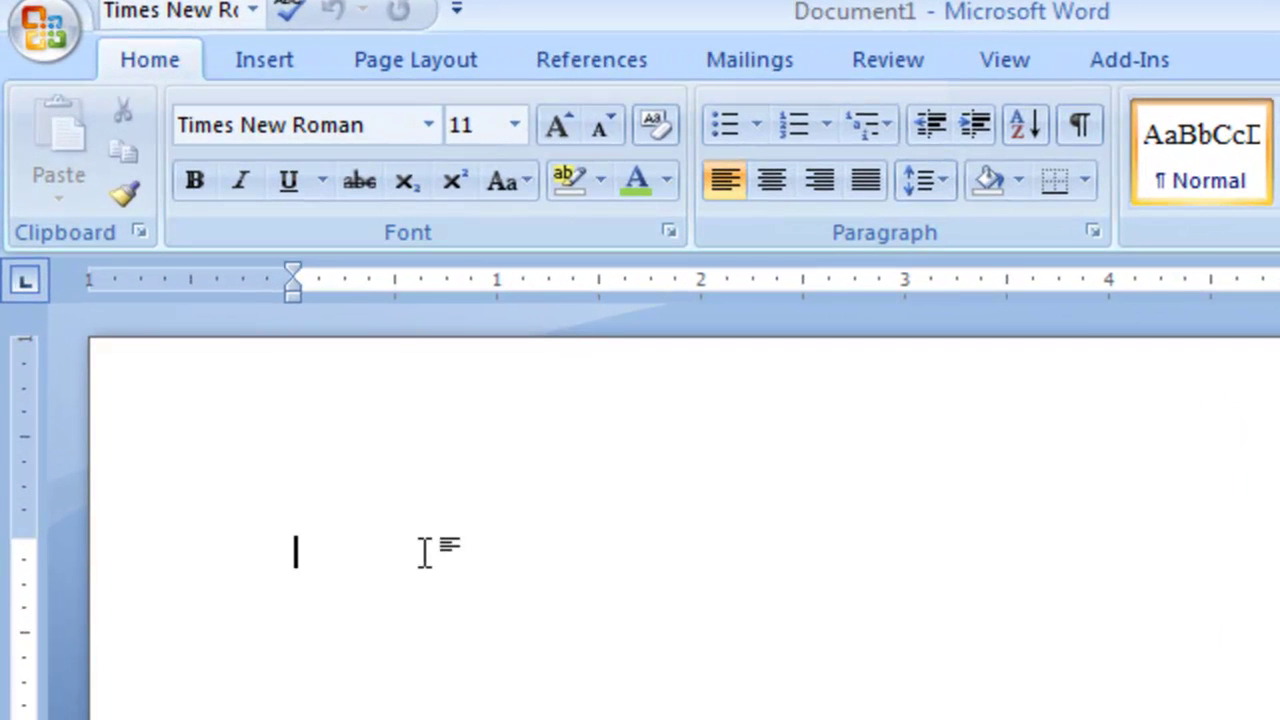
Type the test word 'shaha' and resize it to 50 pt Times New Roman
{"action": "type", "text": "shaha"}
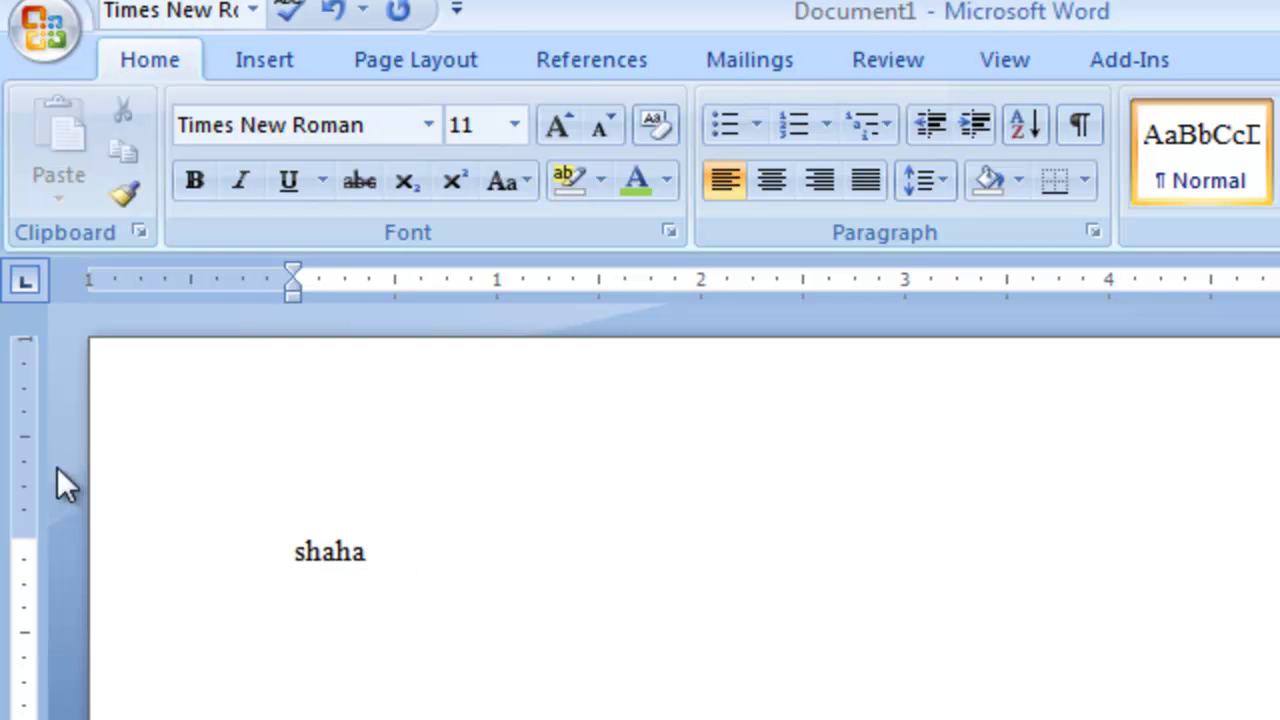
{"action": "left_click", "coordinate": [462, 124]}
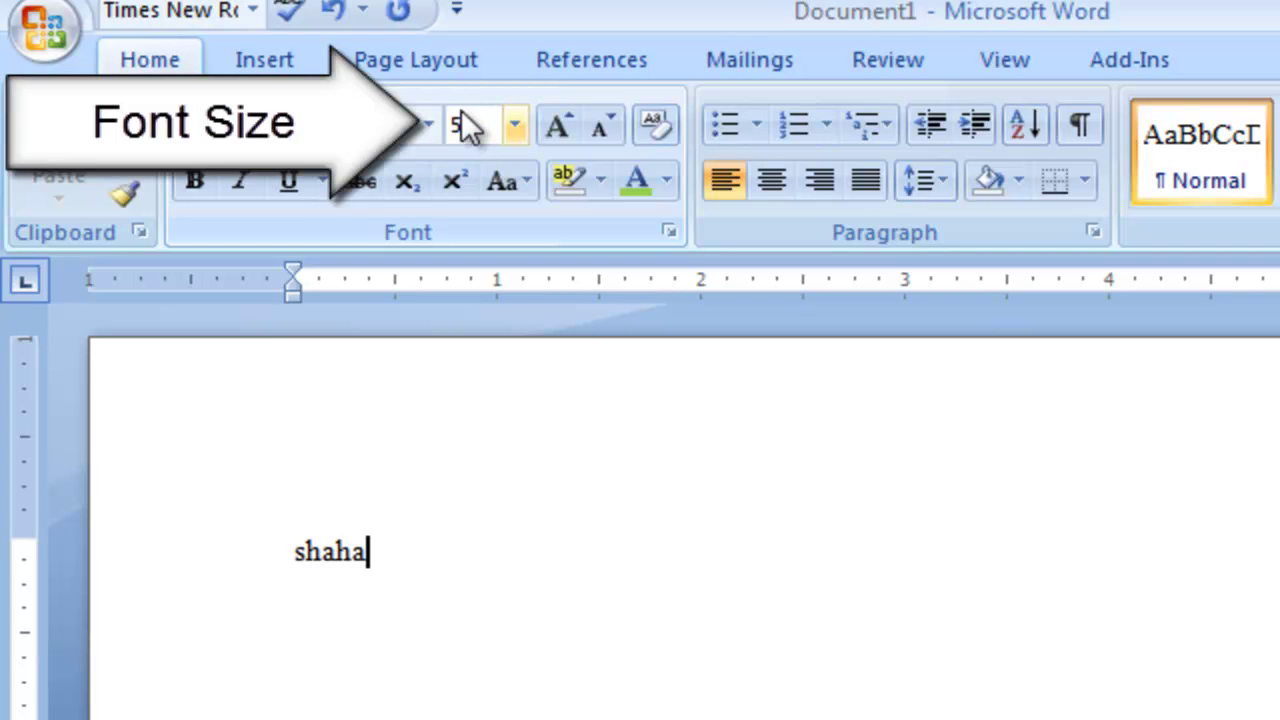
{"action": "type", "text": "0"}
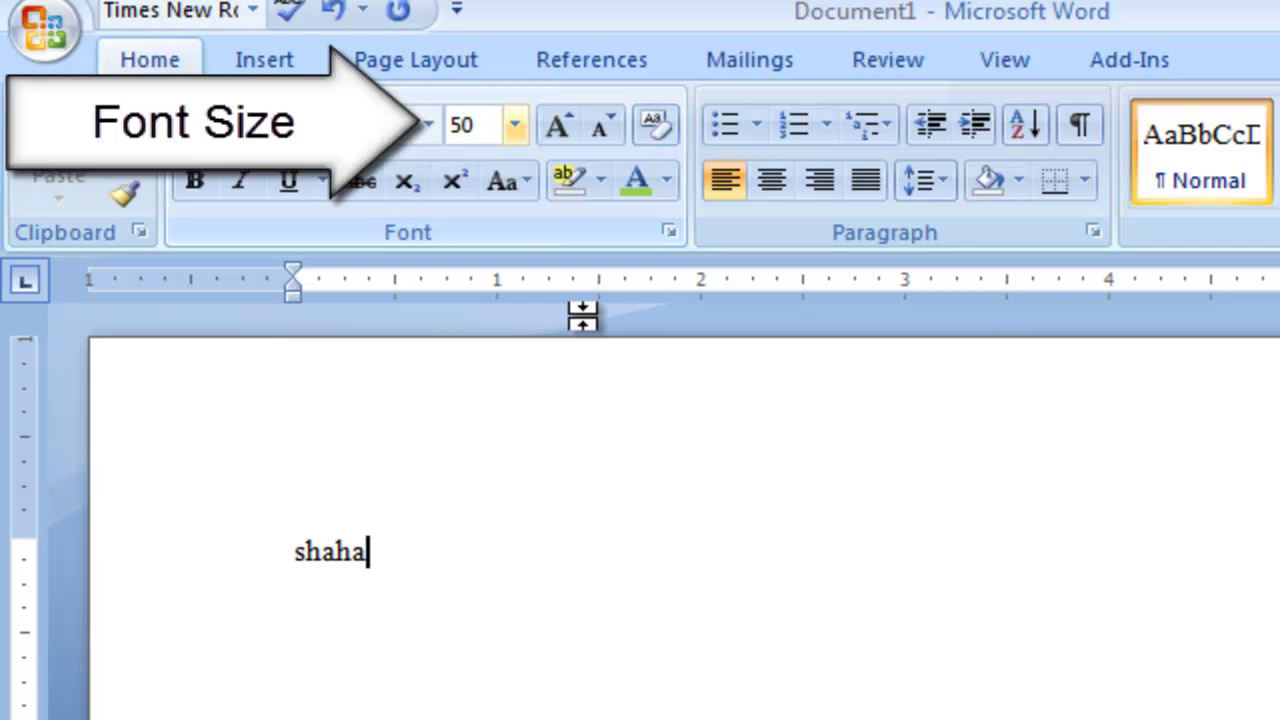
{"action": "type", "text": "ff"}
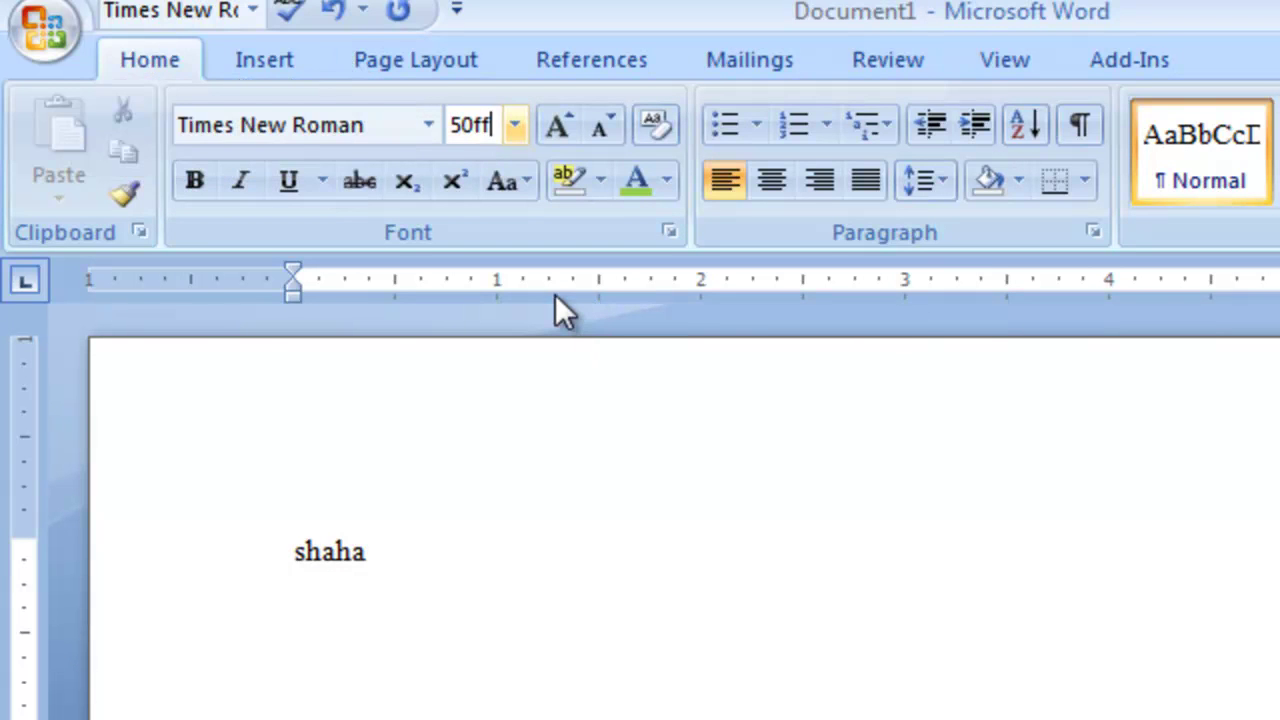
{"action": "key", "text": "BackSpace"}
{"action": "key", "text": "Return"}
{"action": "left_click", "coordinate": [130, 585]}
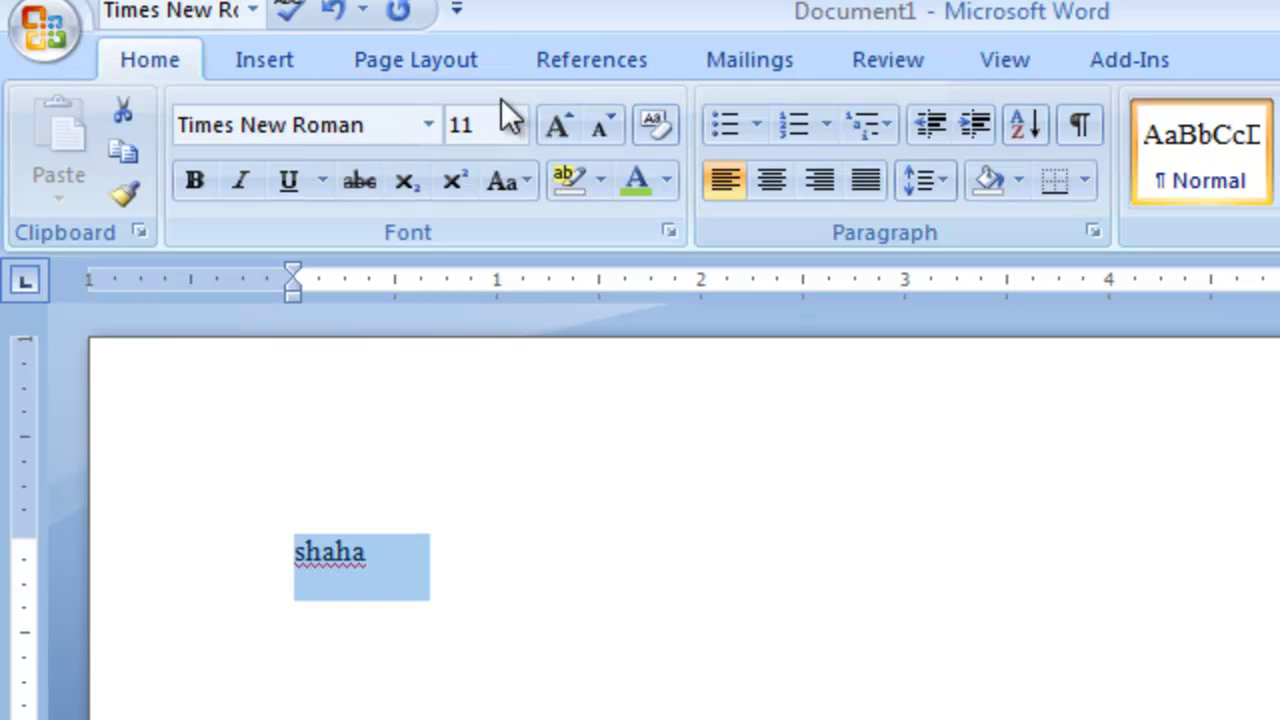
{"action": "left_click", "coordinate": [478, 130]}
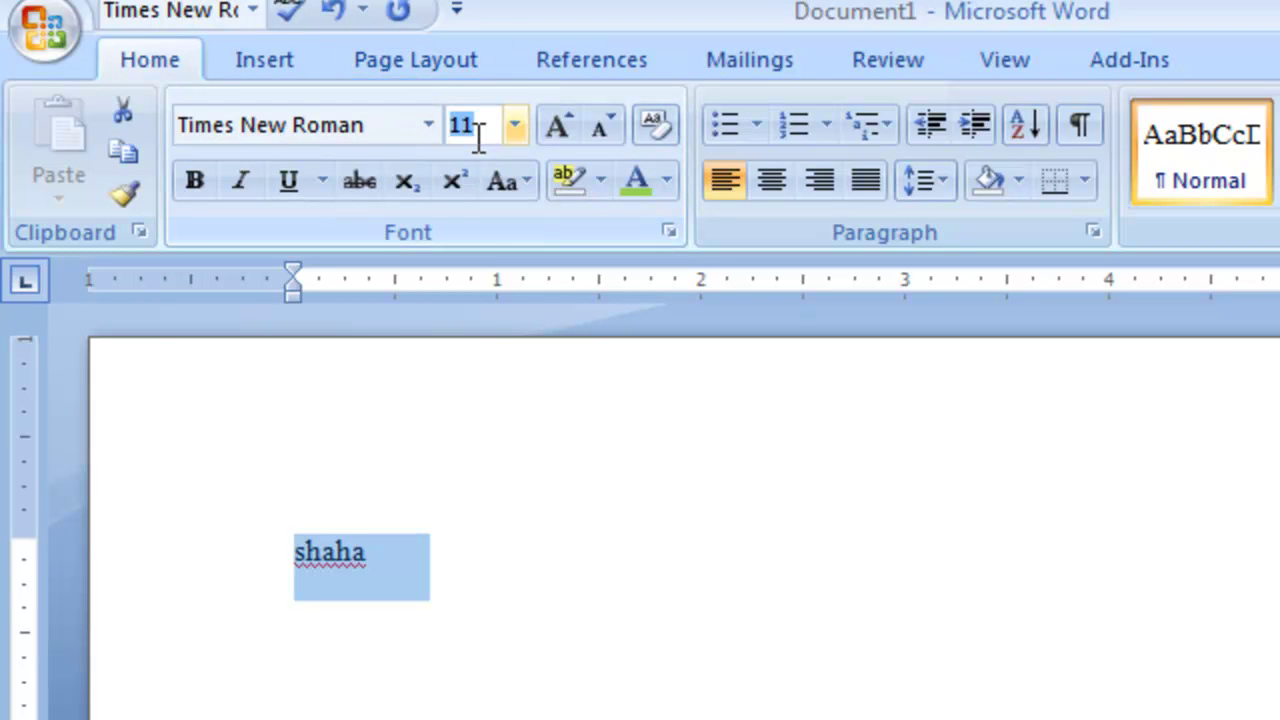
{"action": "type", "text": "50"}
{"action": "key", "text": "Return"}
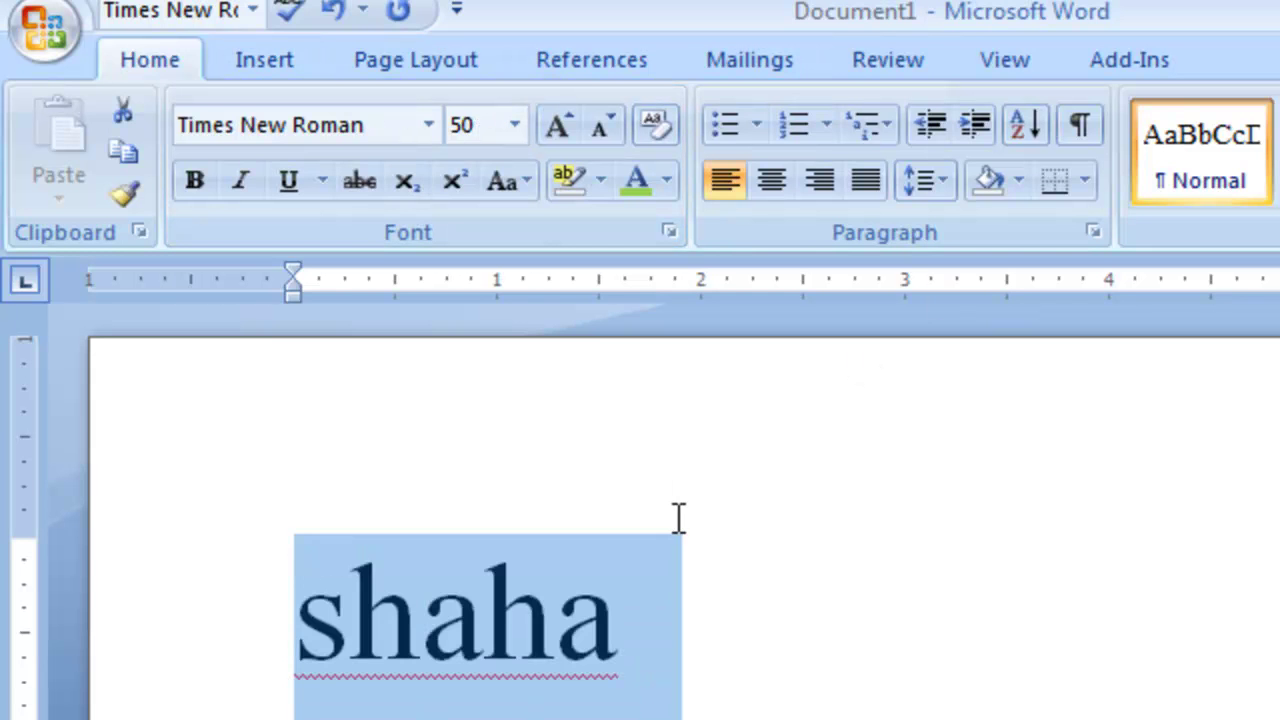
{"action": "left_click", "coordinate": [906, 595]}
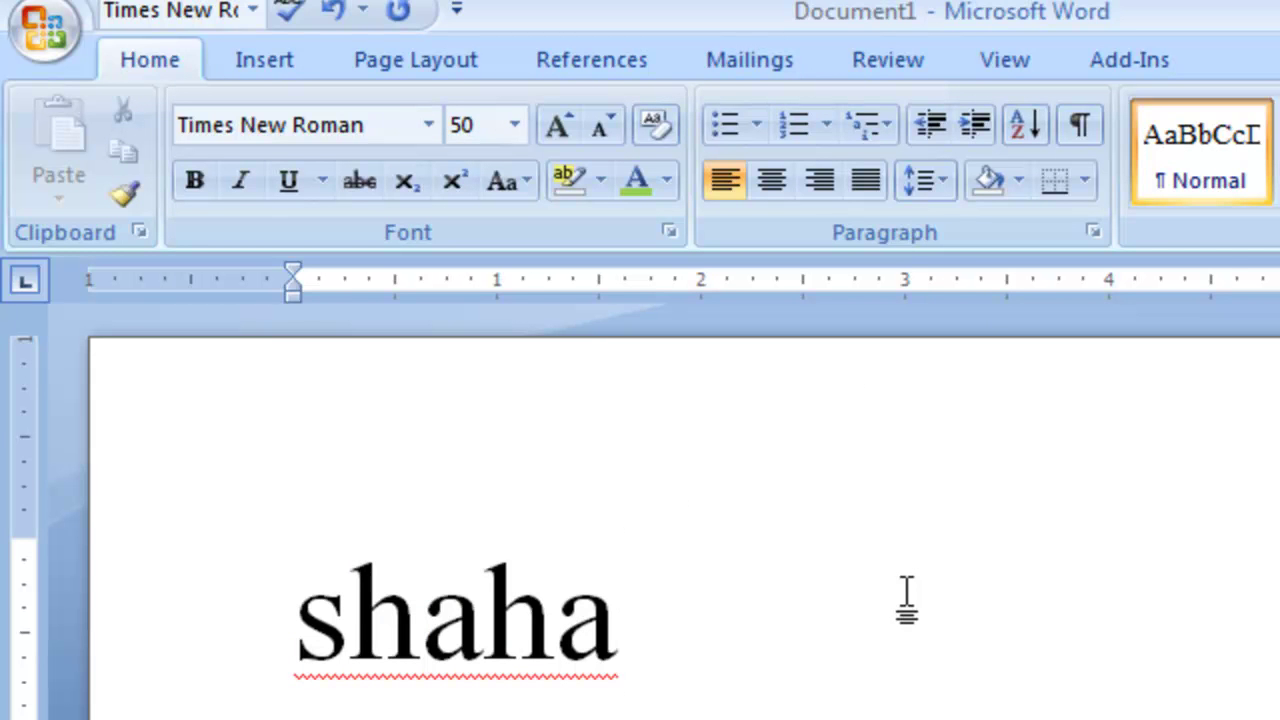
Replace the test word with 'The quick brown', fixing the typos in 'quick' and 'brown'
{"action": "key", "text": "BackSpace"}
{"action": "key", "text": "BackSpace"}
{"action": "key", "text": "BackSpace"}
{"action": "key", "text": "BackSpace"}
{"action": "key", "text": "BackSpace"}
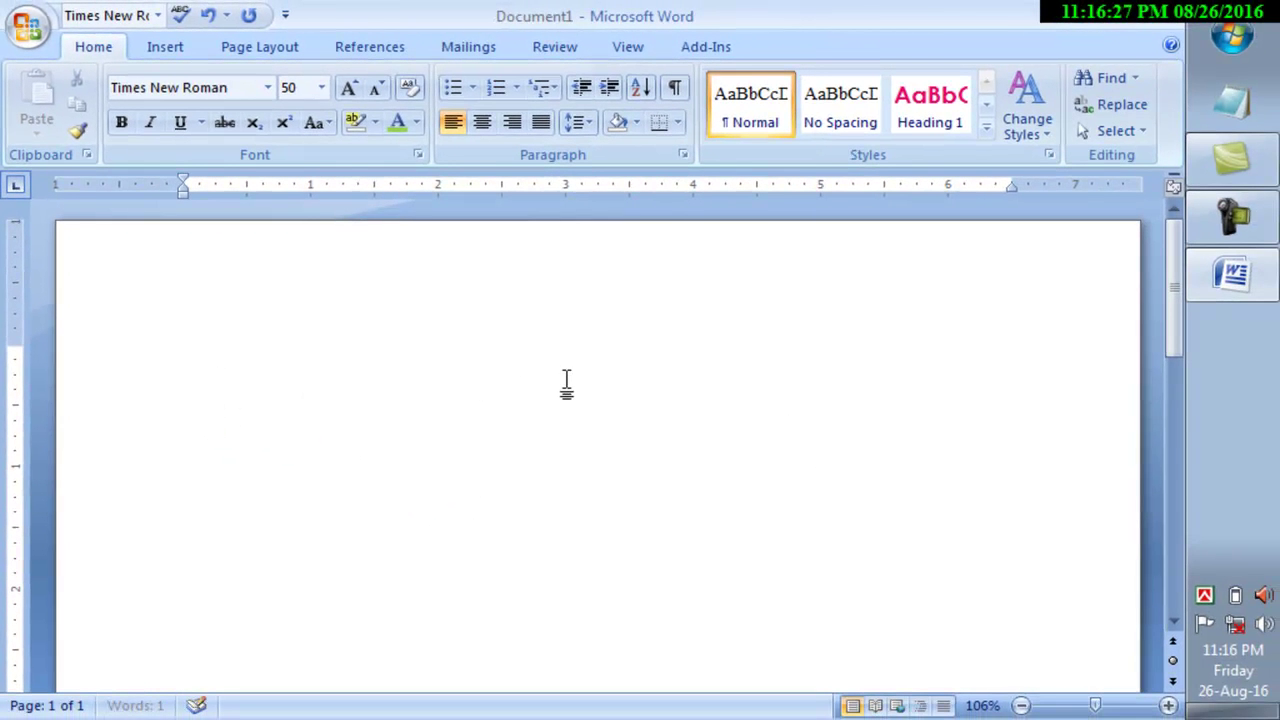
{"action": "type", "text": "T"}
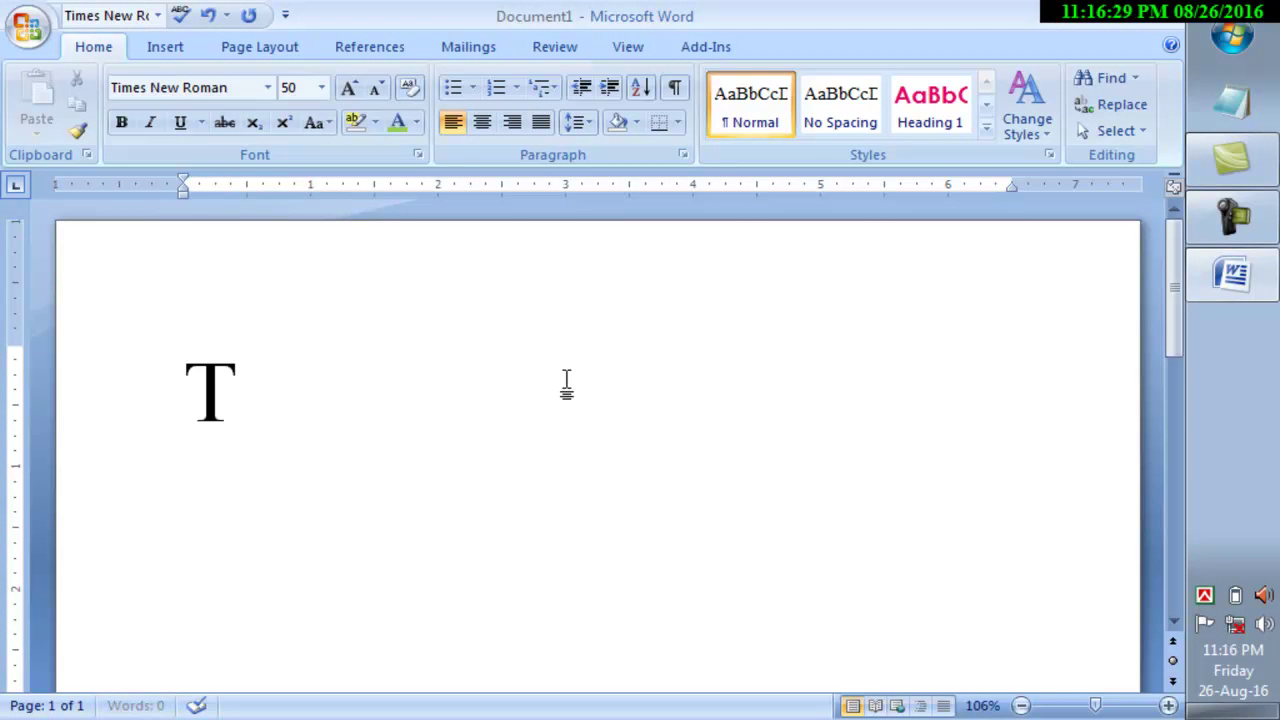
{"action": "type", "text": "h"}
{"action": "type", "text": "e "}
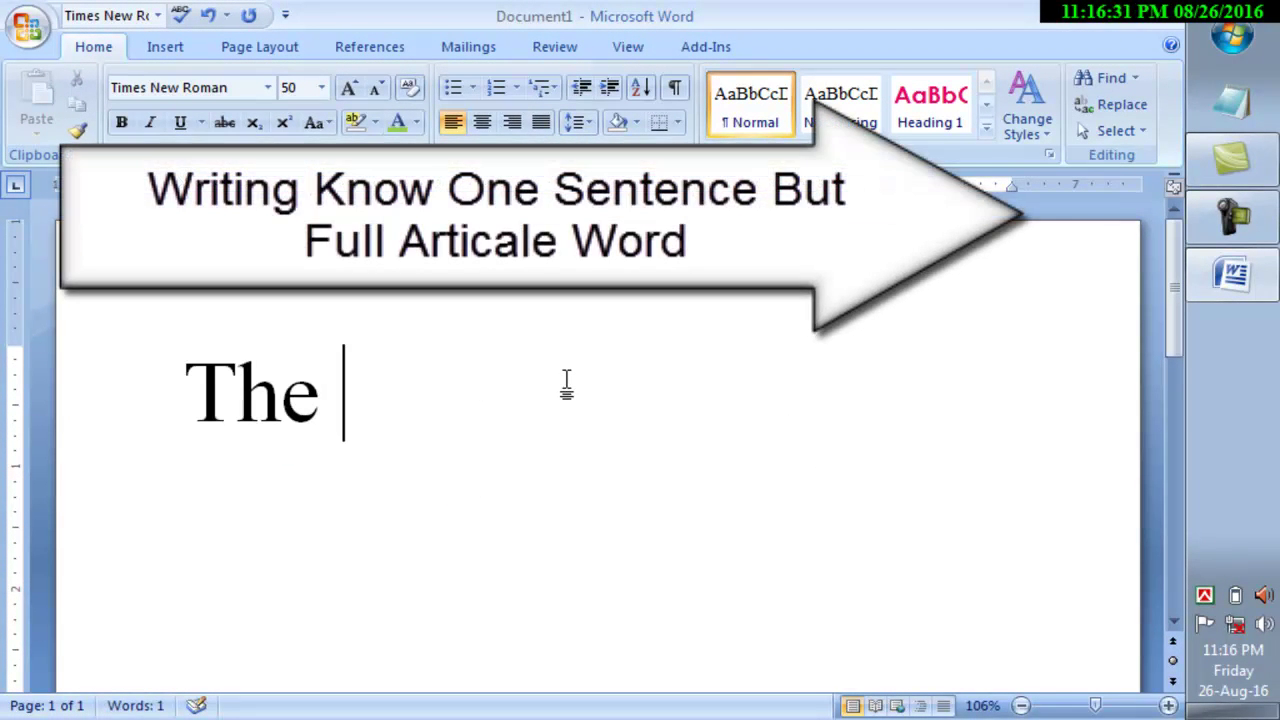
{"action": "type", "text": "qui"}
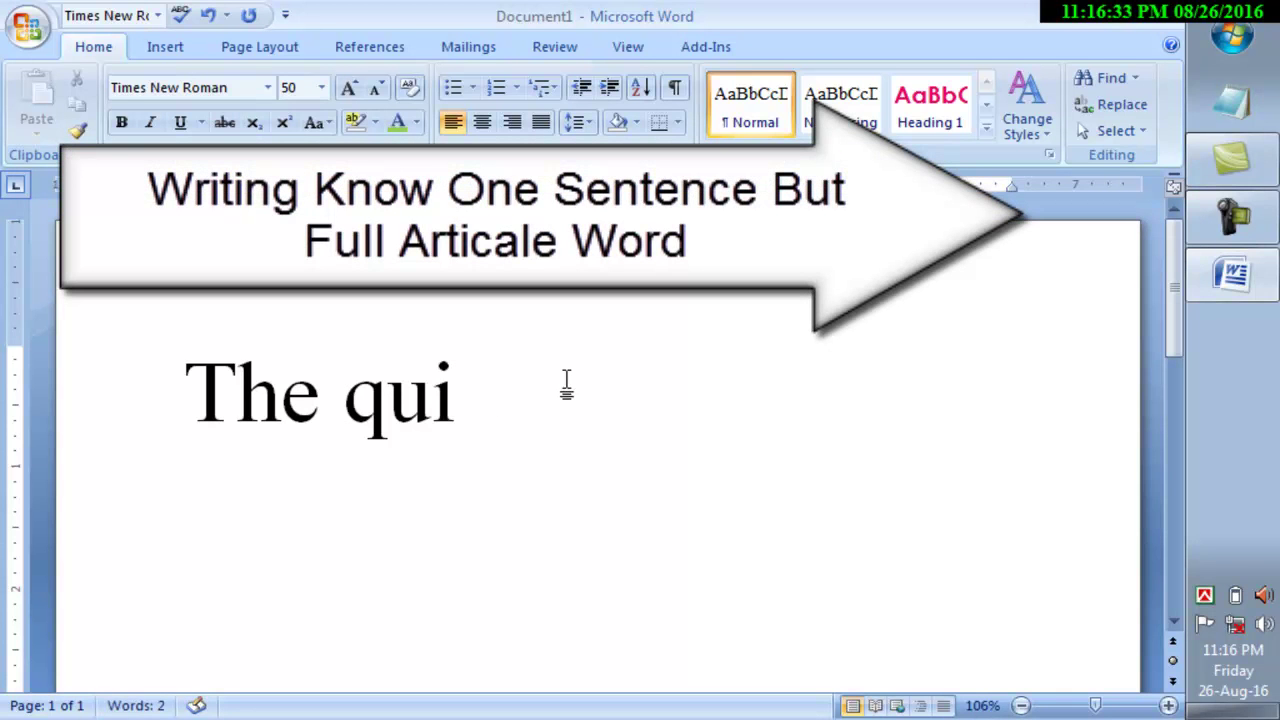
{"action": "type", "text": "xk"}
{"action": "key", "text": "BackSpace"}
{"action": "key", "text": "BackSpace"}
{"action": "type", "text": "ck "}
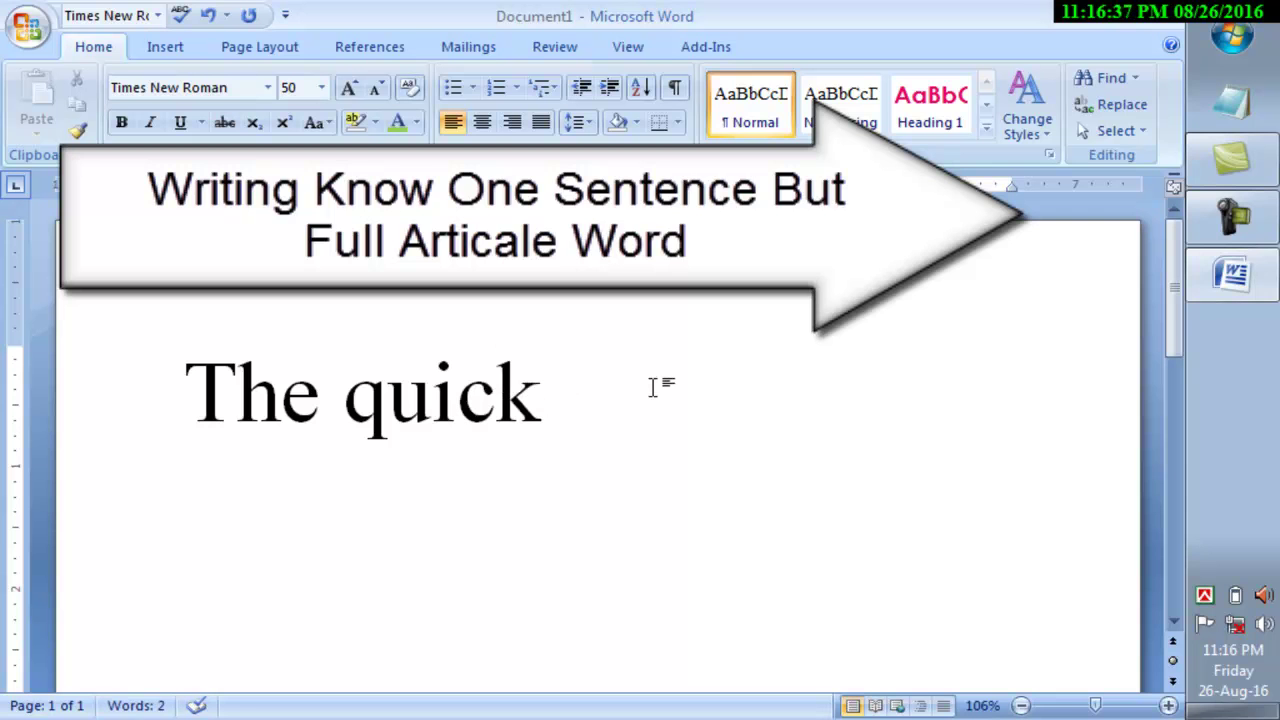
{"action": "type", "text": "brou"}
{"action": "left_click", "coordinate": [660, 388]}
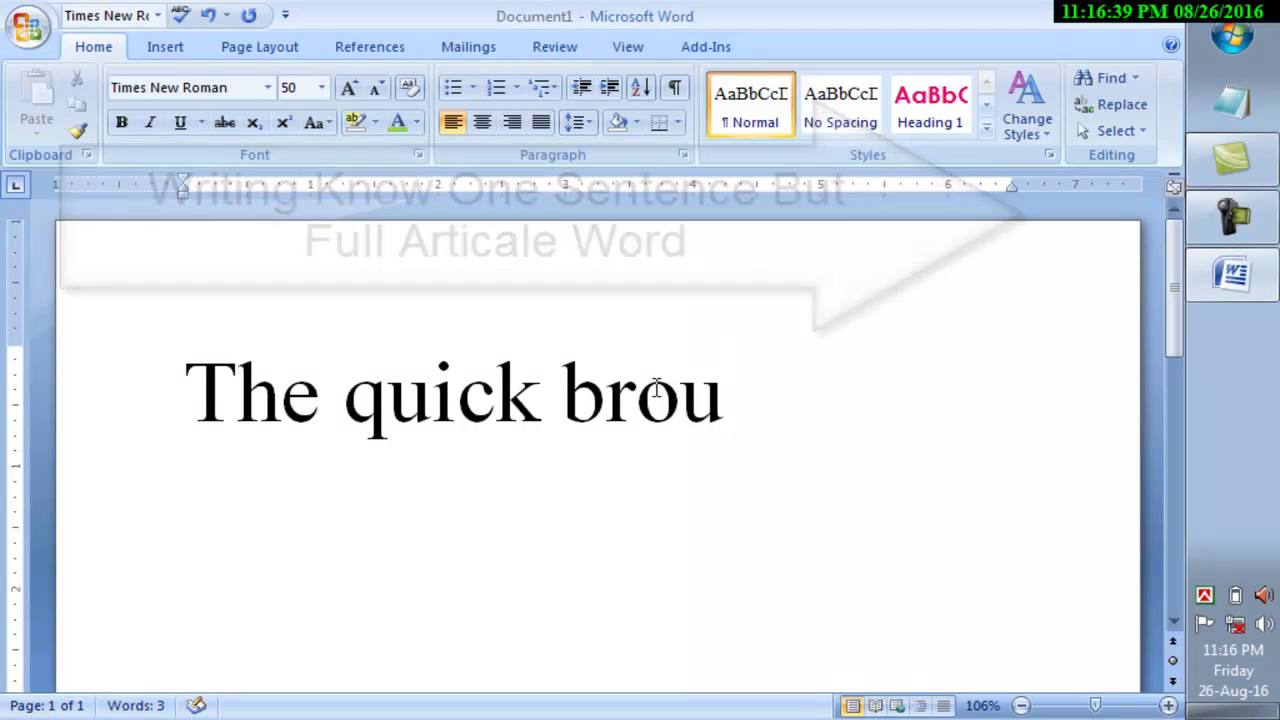
{"action": "key", "text": "BackSpace"}
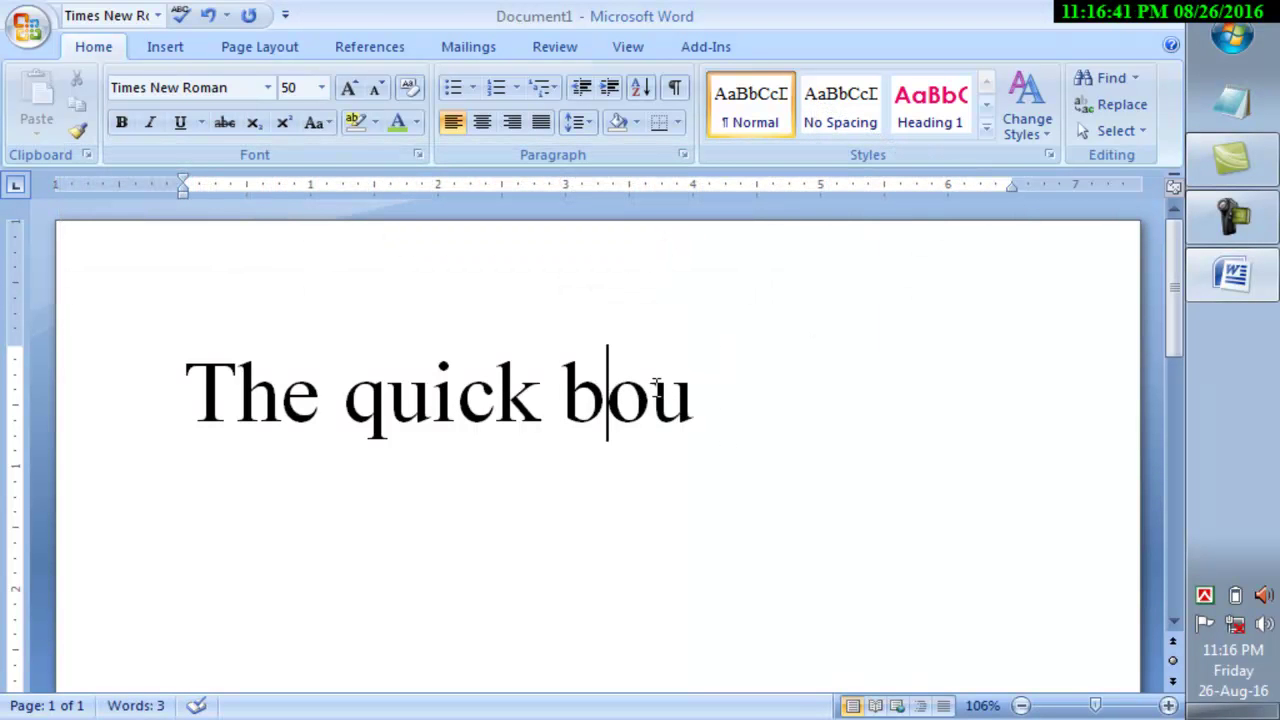
{"action": "type", "text": "w"}
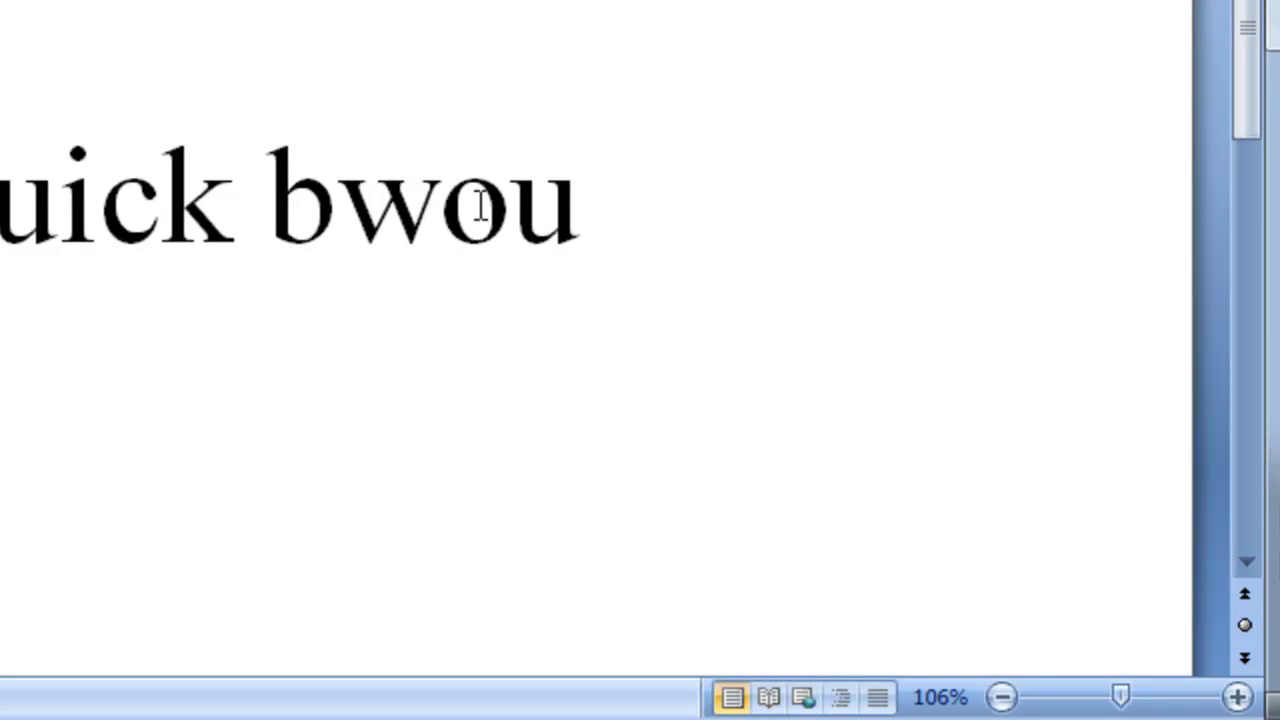
{"action": "key", "text": "BackSpace"}
{"action": "type", "text": "r"}
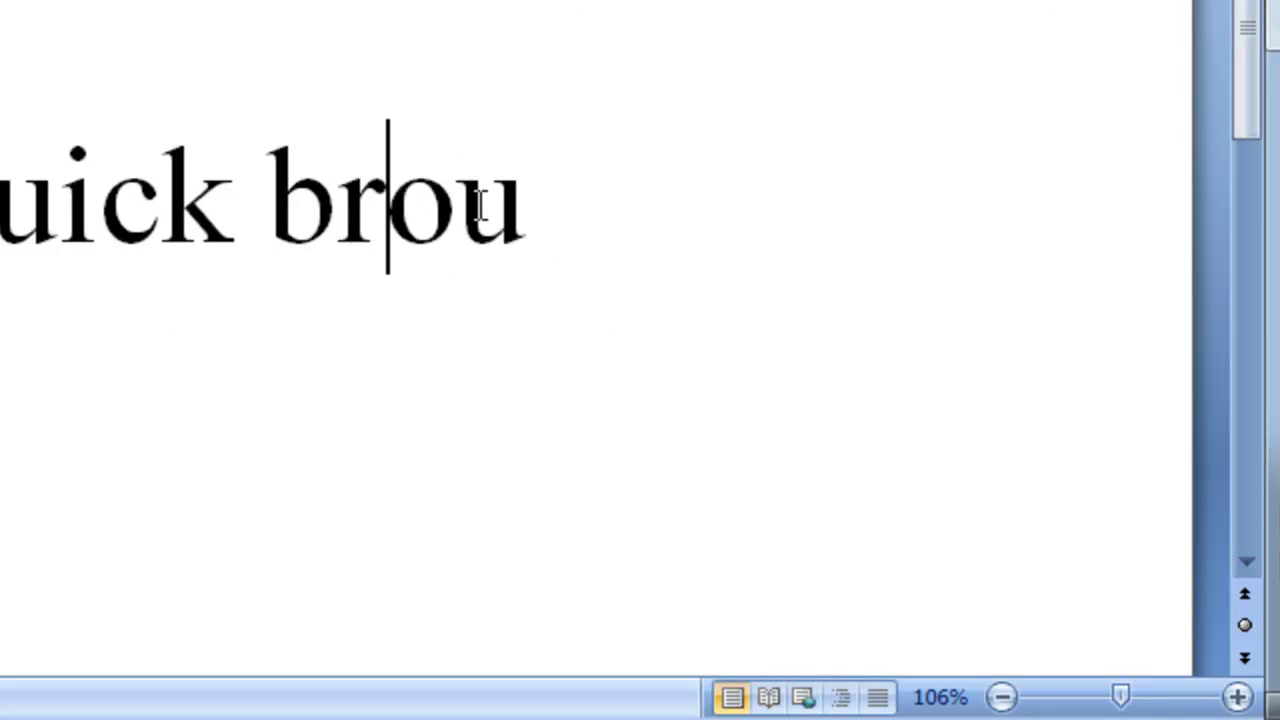
{"action": "key", "text": "Right"}
{"action": "key", "text": "Right"}
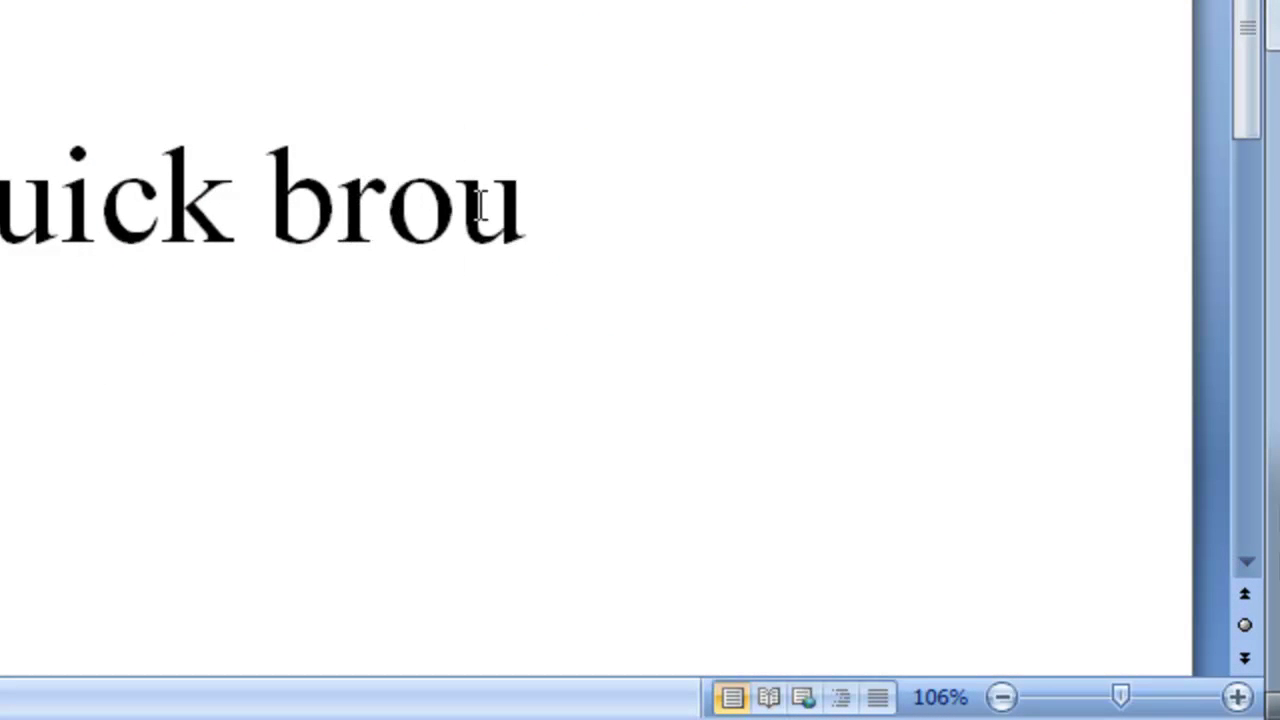
{"action": "key", "text": "BackSpace"}
Finish the sentence with 'fox jumps over the lazy dog.' and select all the text
{"action": "type", "text": "wn "}
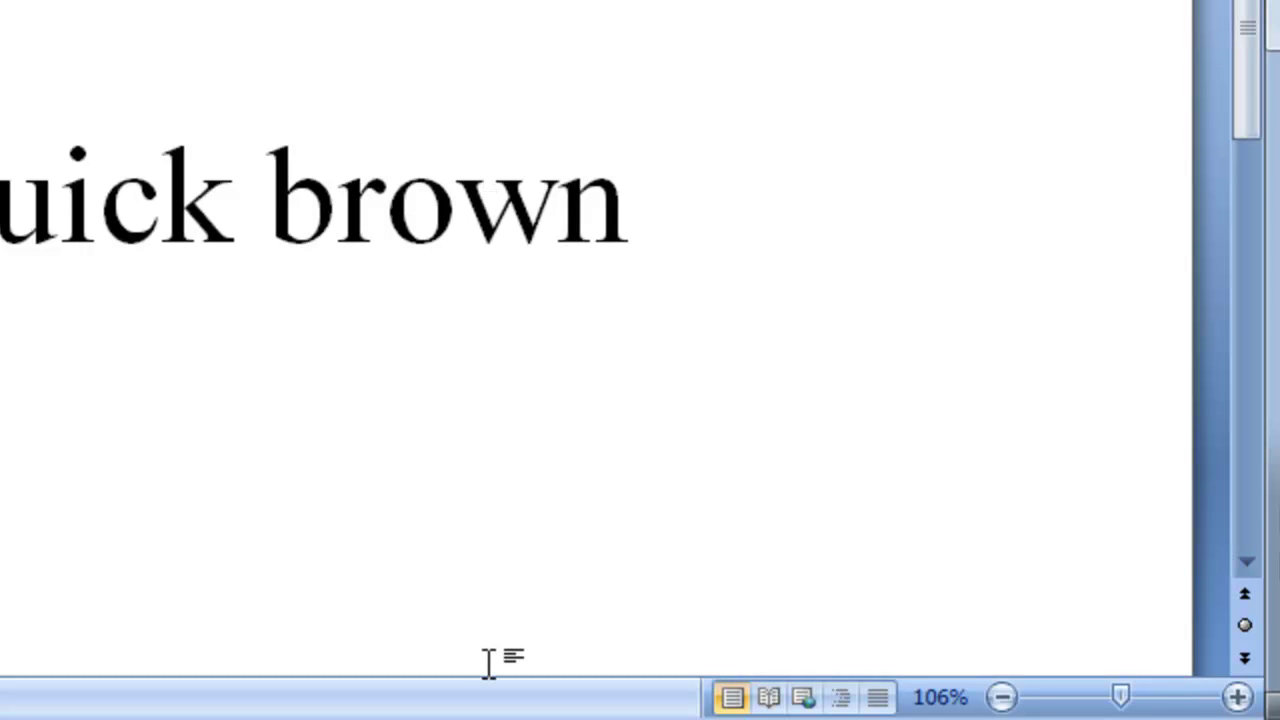
{"action": "type", "text": "f"}
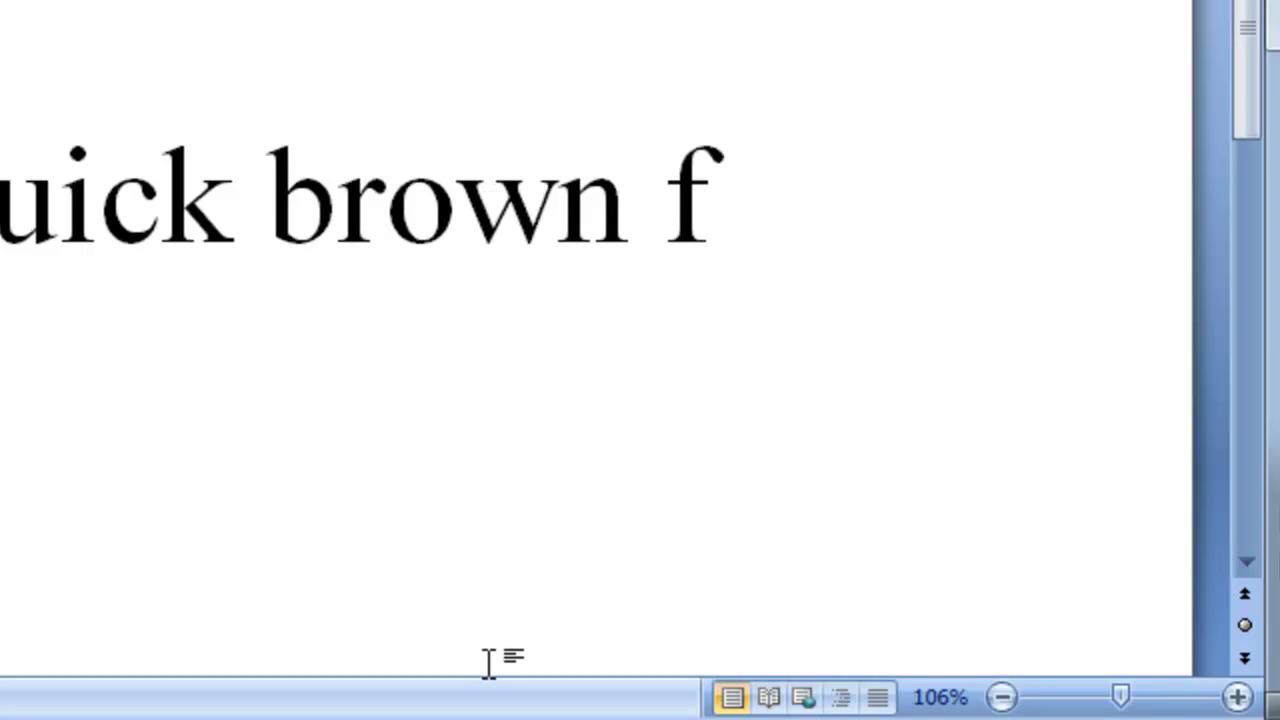
{"action": "type", "text": "ox "}
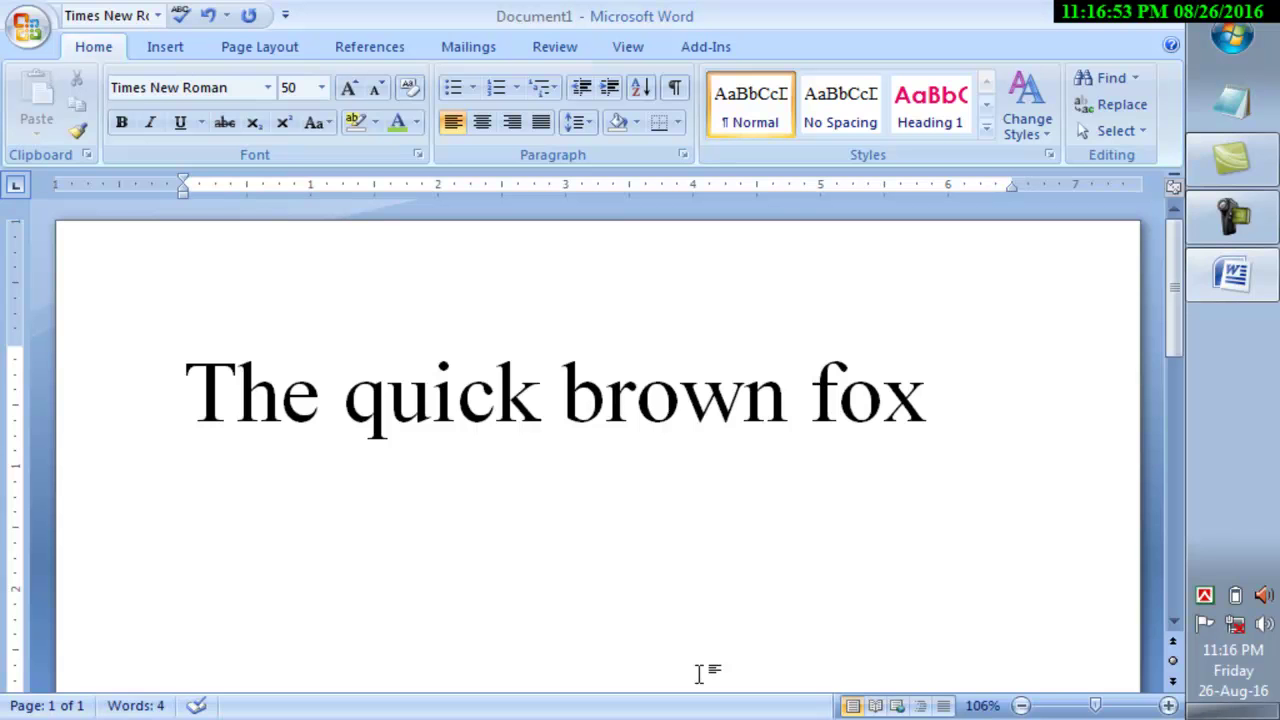
{"action": "type", "text": "jum"}
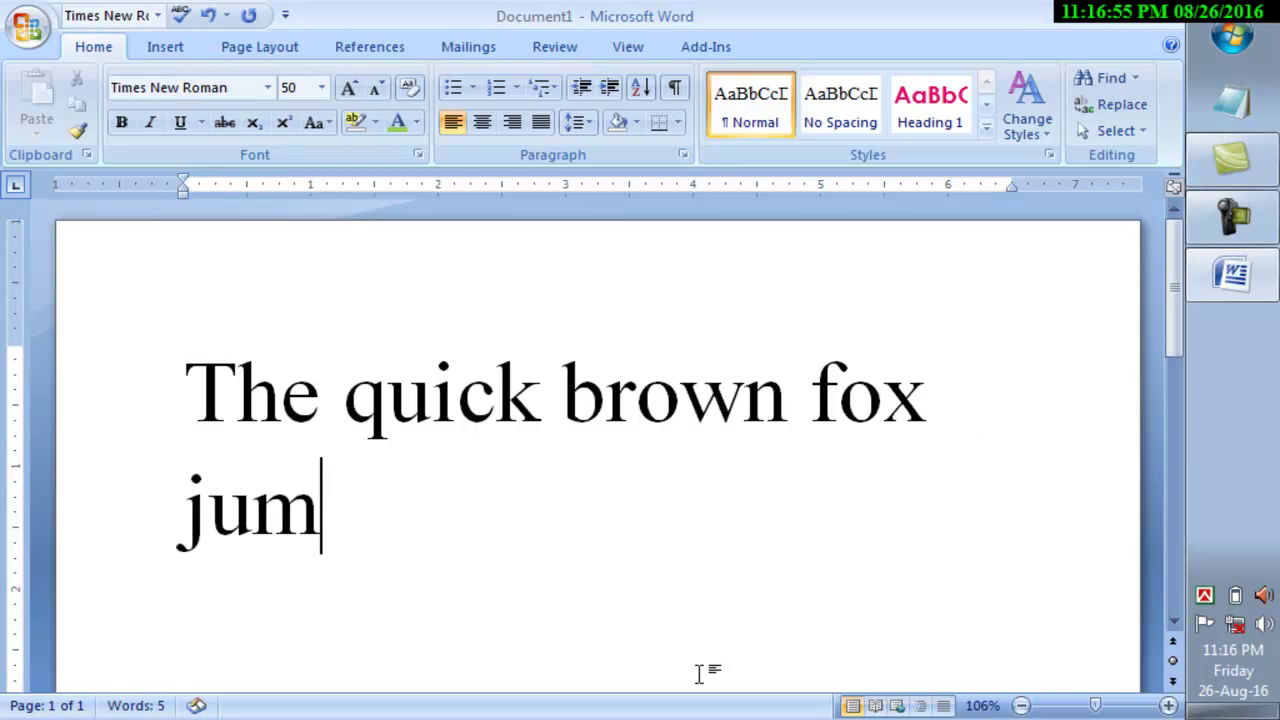
{"action": "type", "text": "ps "}
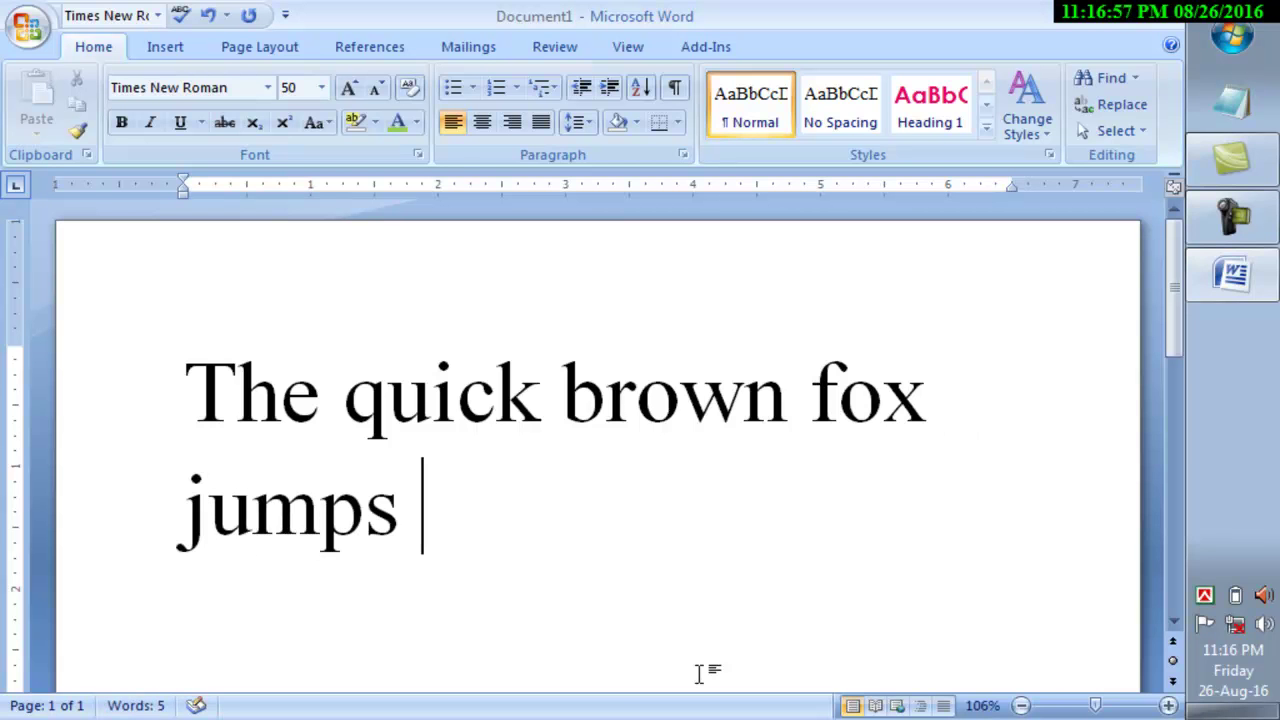
{"action": "type", "text": "ovr"}
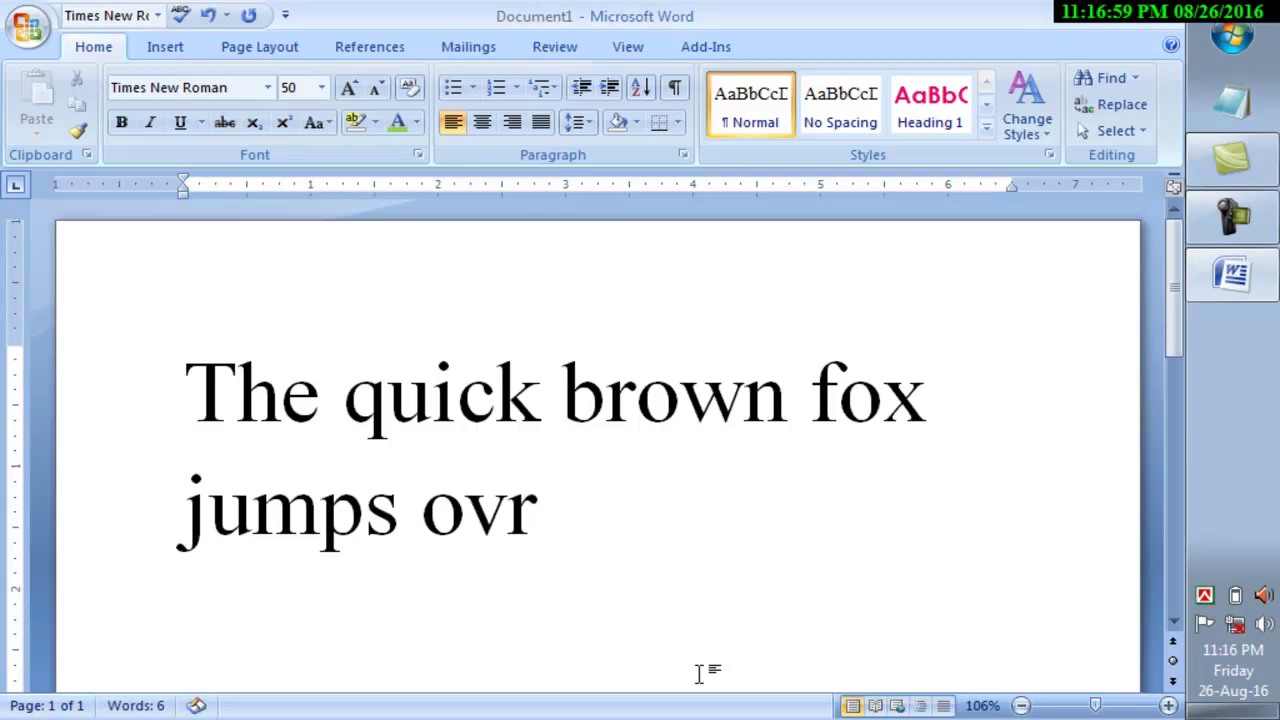
{"action": "type", "text": "t"}
{"action": "key", "text": "BackSpace"}
{"action": "key", "text": "BackSpace"}
{"action": "type", "text": "e"}
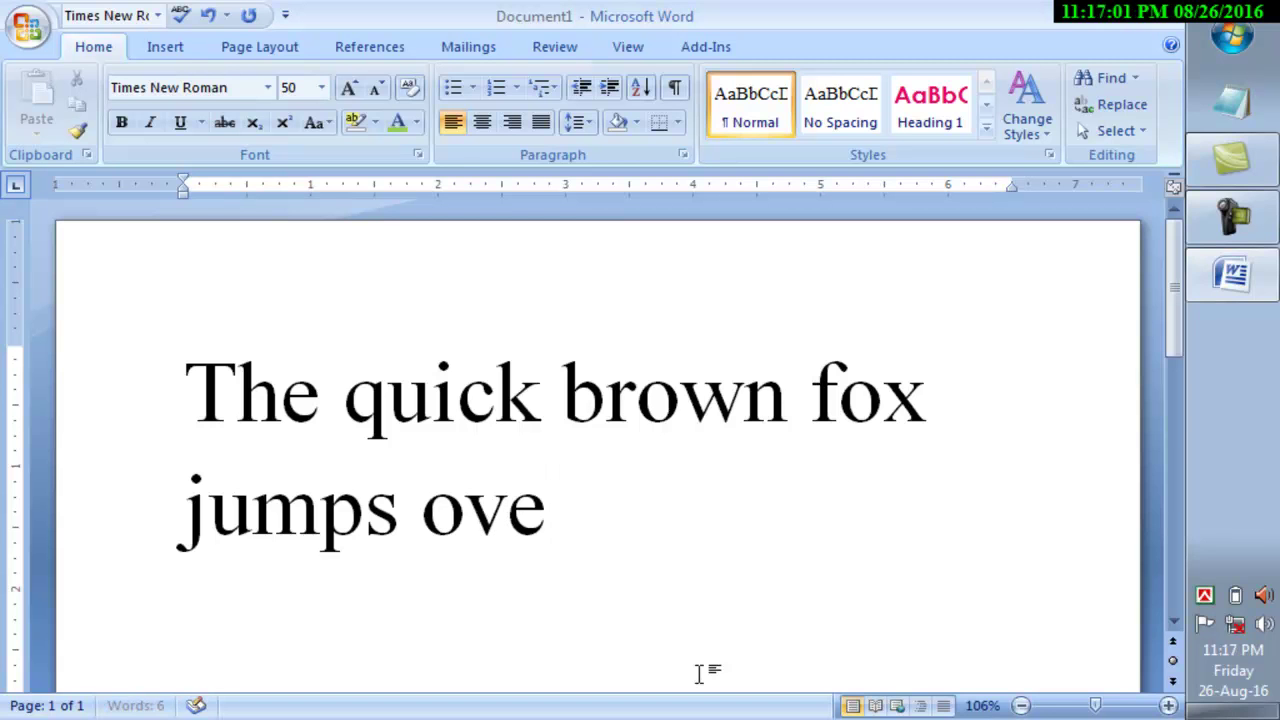
{"action": "type", "text": "r t"}
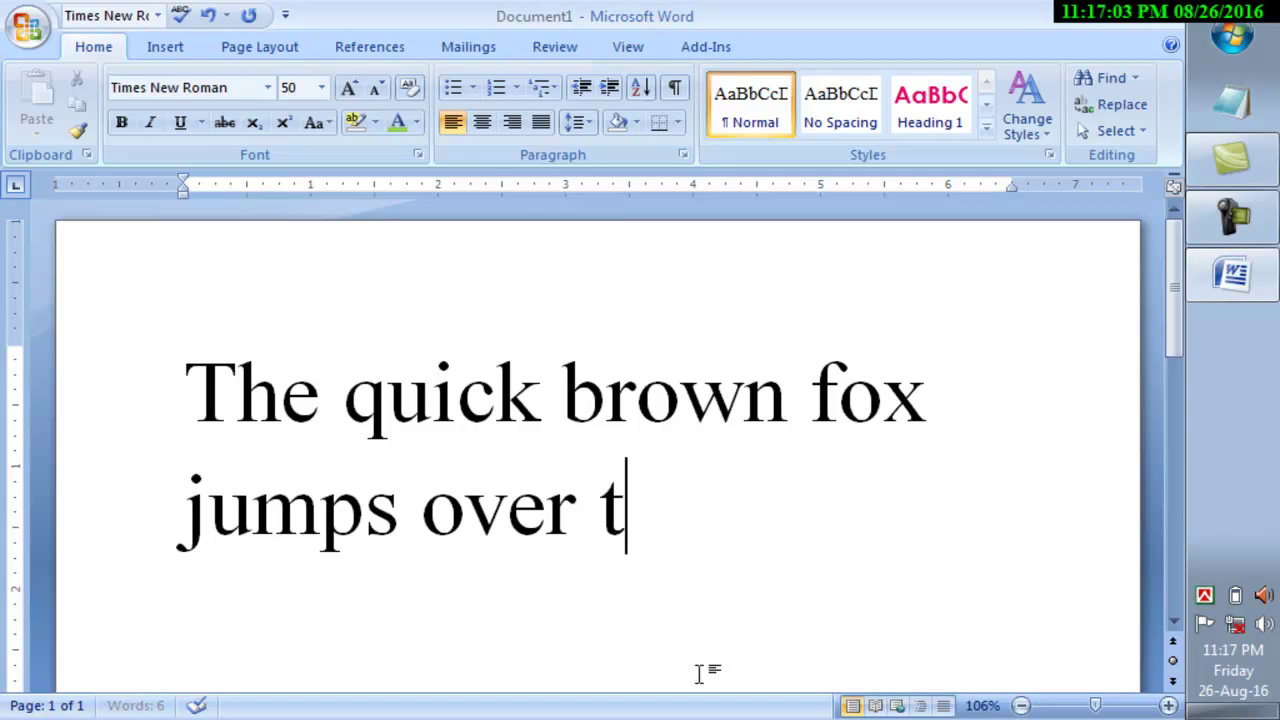
{"action": "type", "text": "he l"}
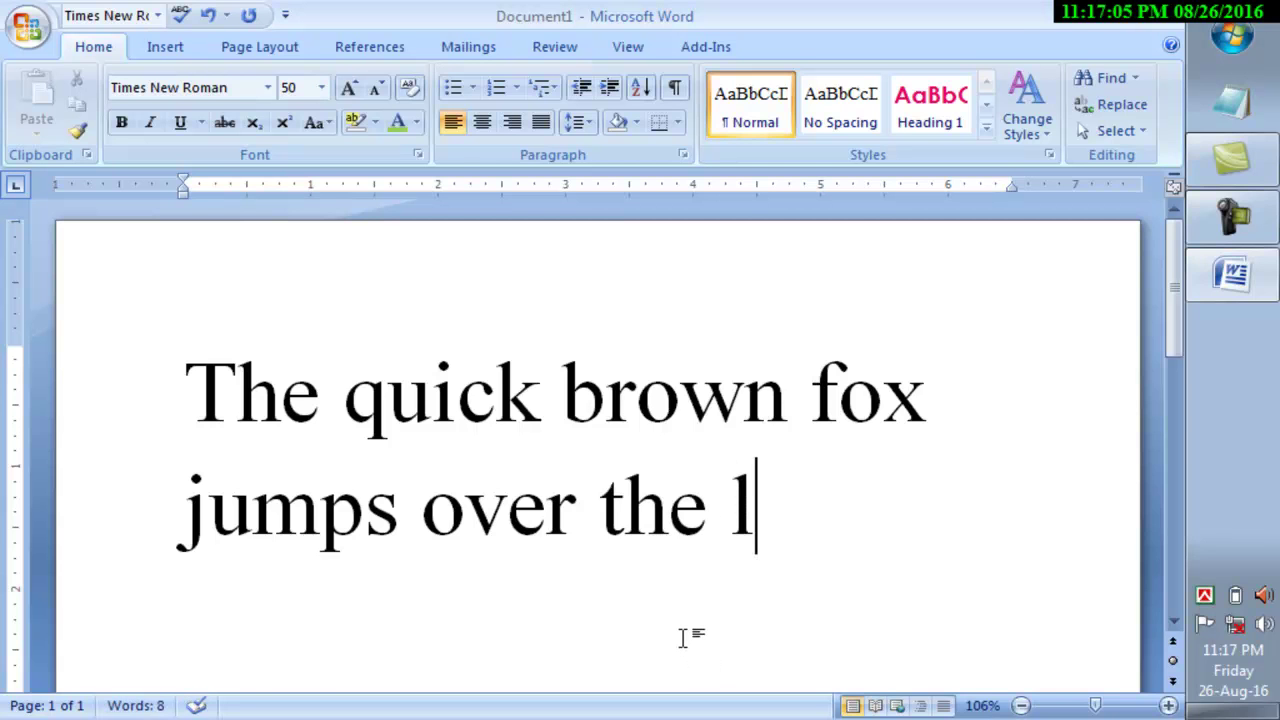
{"action": "type", "text": "azy "}
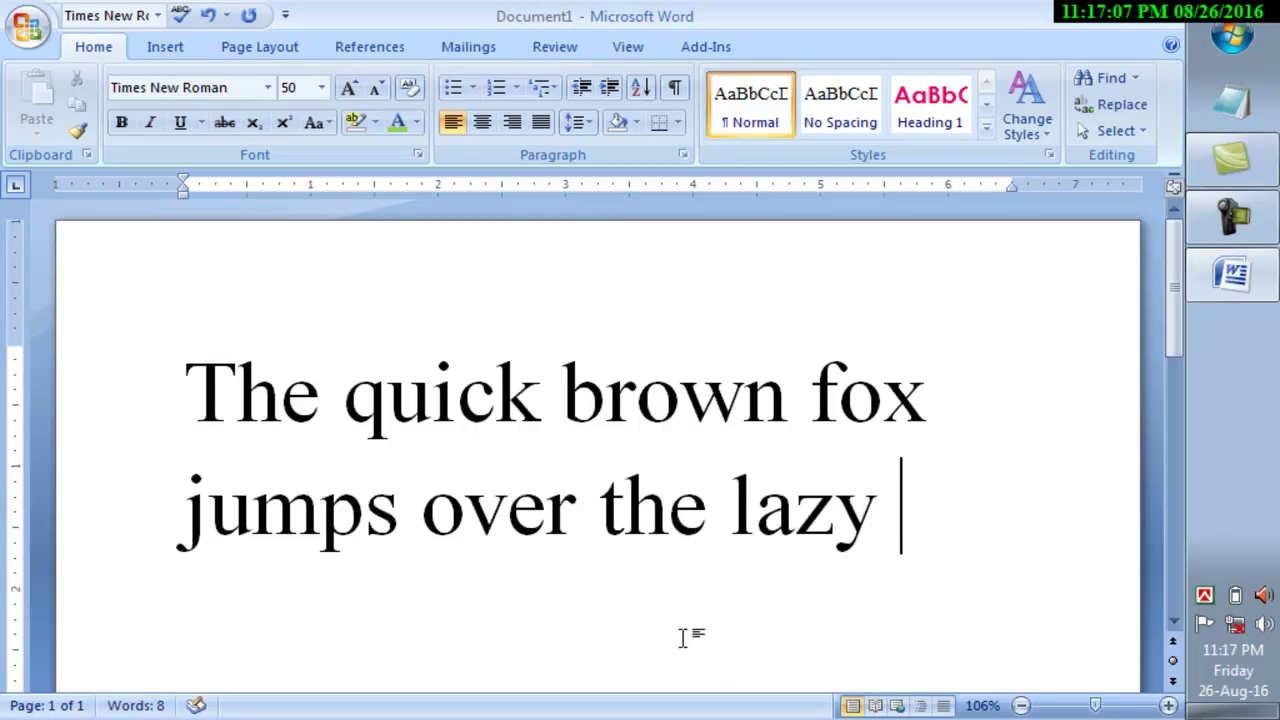
{"action": "type", "text": "d"}
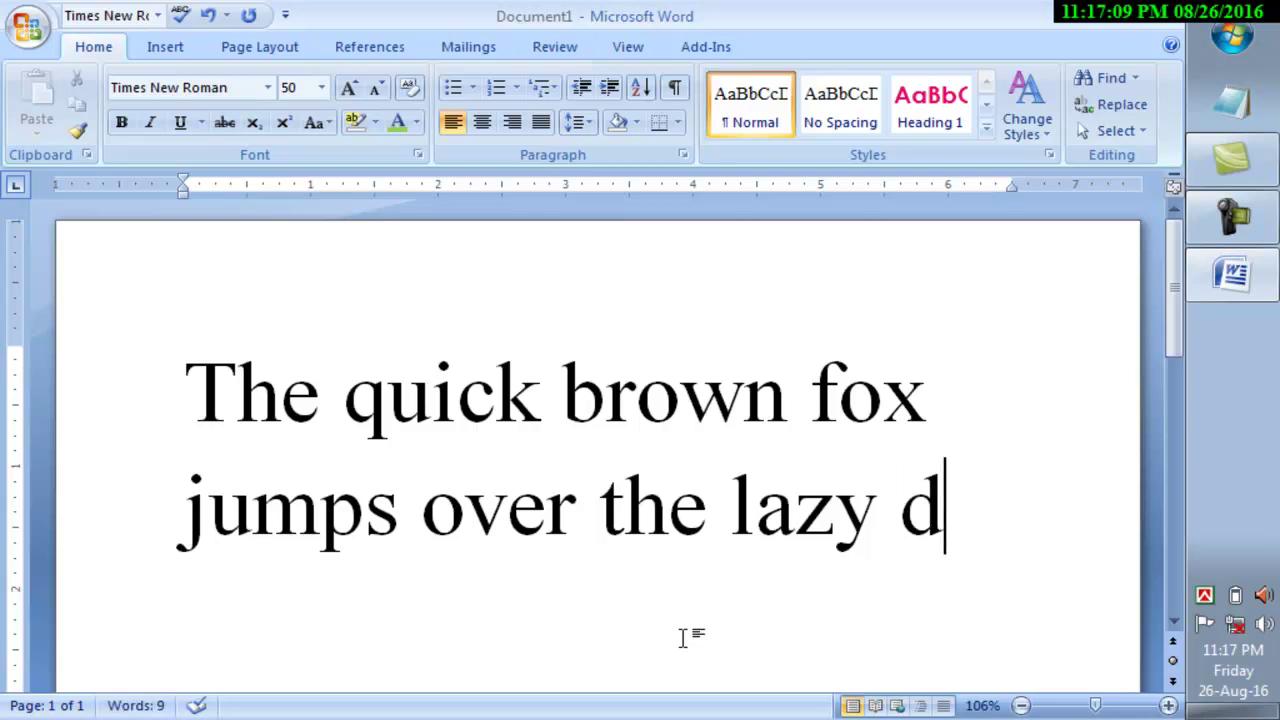
{"action": "type", "text": "o"}
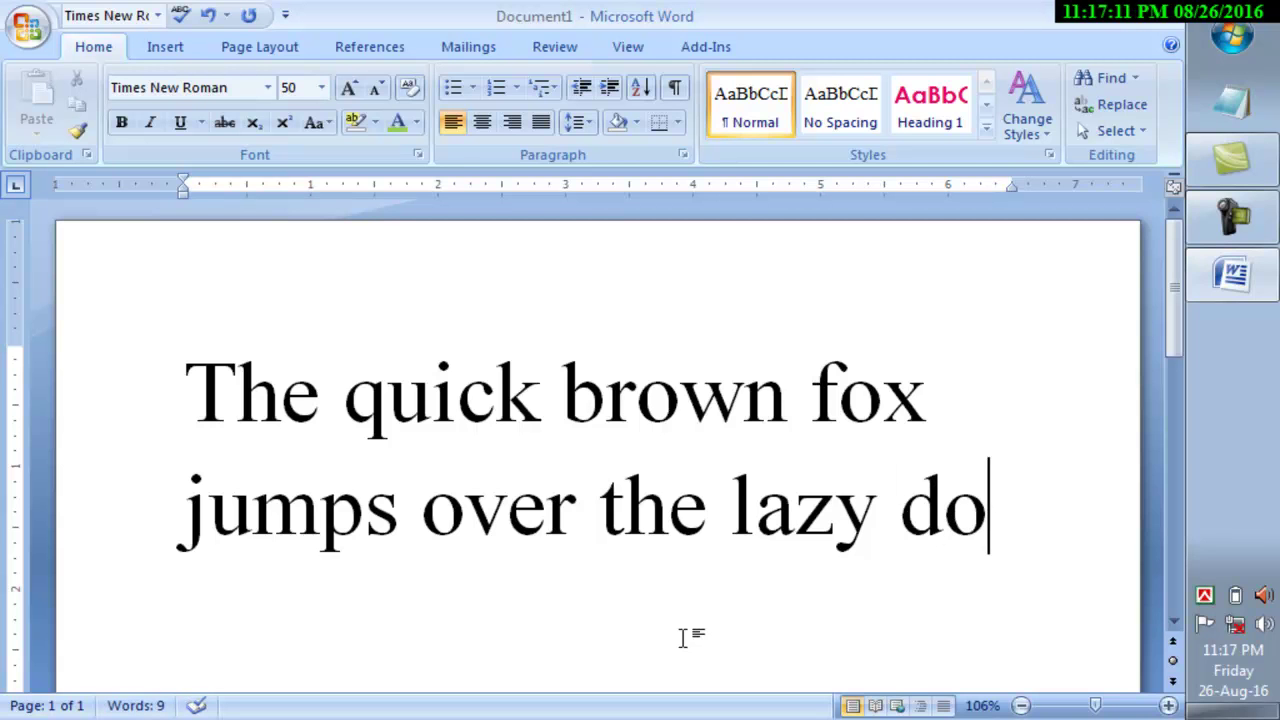
{"action": "type", "text": "g"}
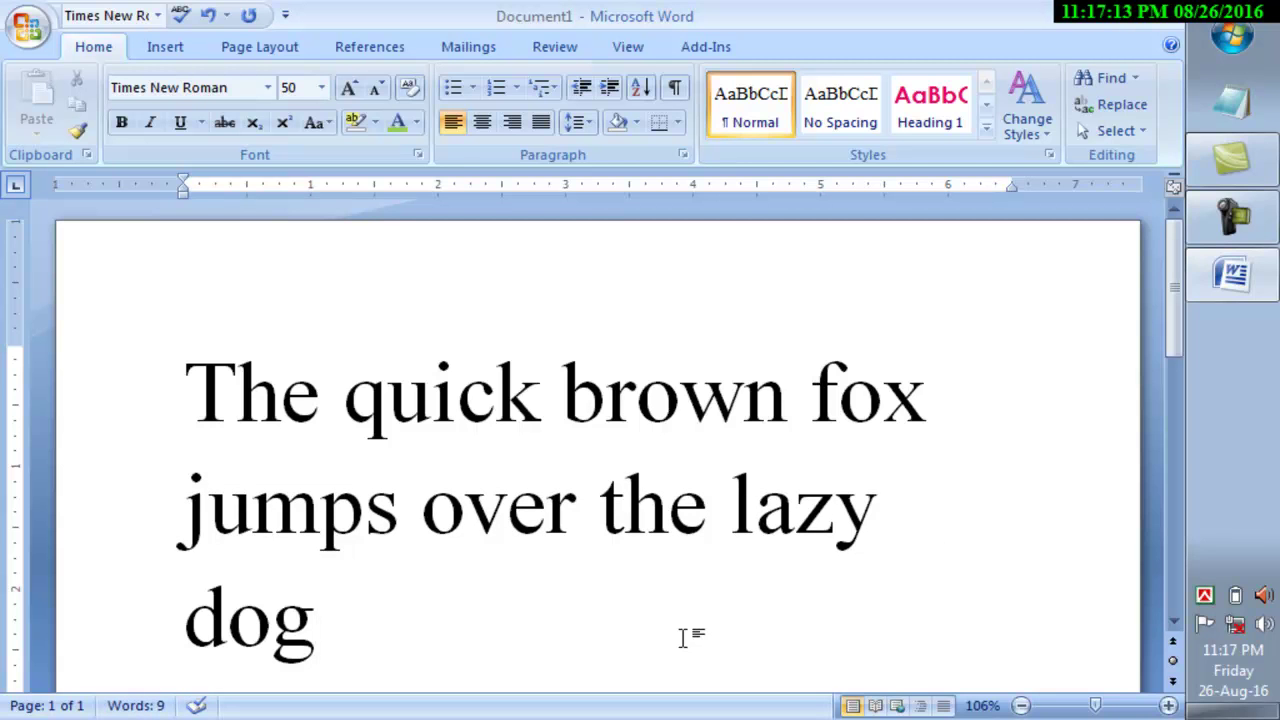
{"action": "type", "text": "."}
{"action": "key", "text": "ctrl+a"}
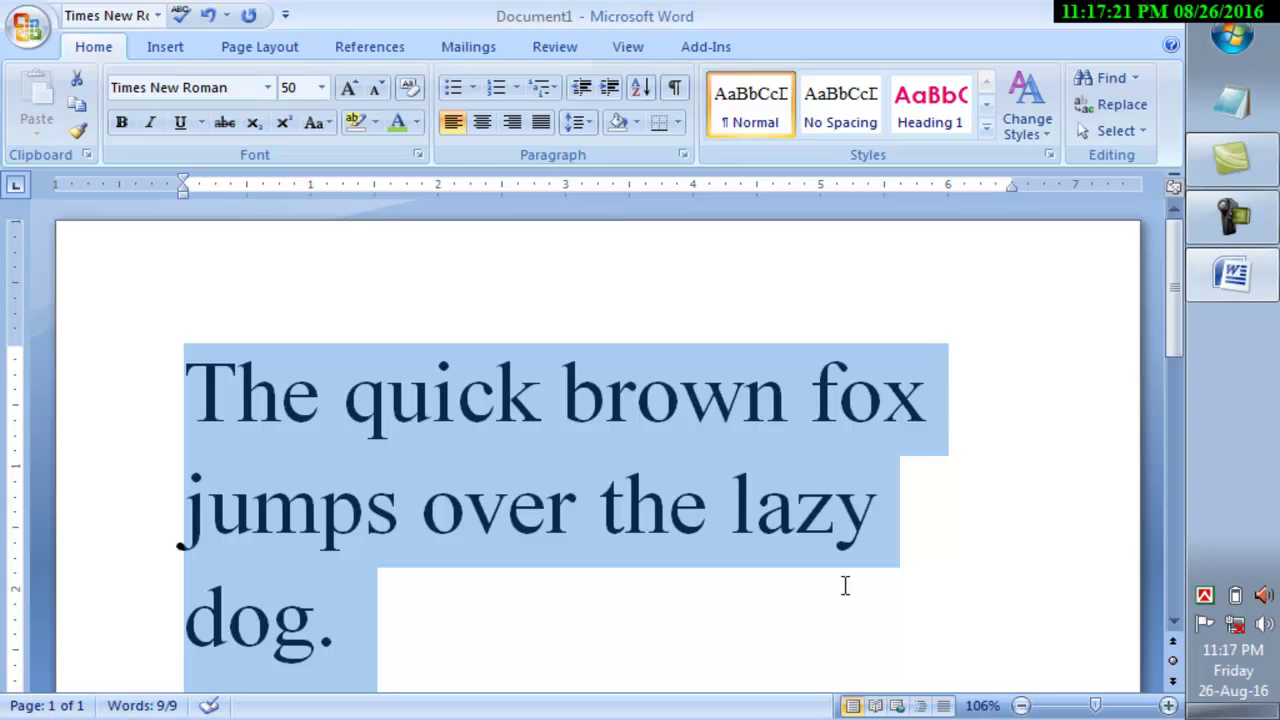
Select all three lines of the sentence and set them to 10 pt
{"action": "left_click", "coordinate": [845, 585]}
{"action": "scroll", "coordinate": [843, 585], "scroll_direction": "down", "scroll_amount": 2}
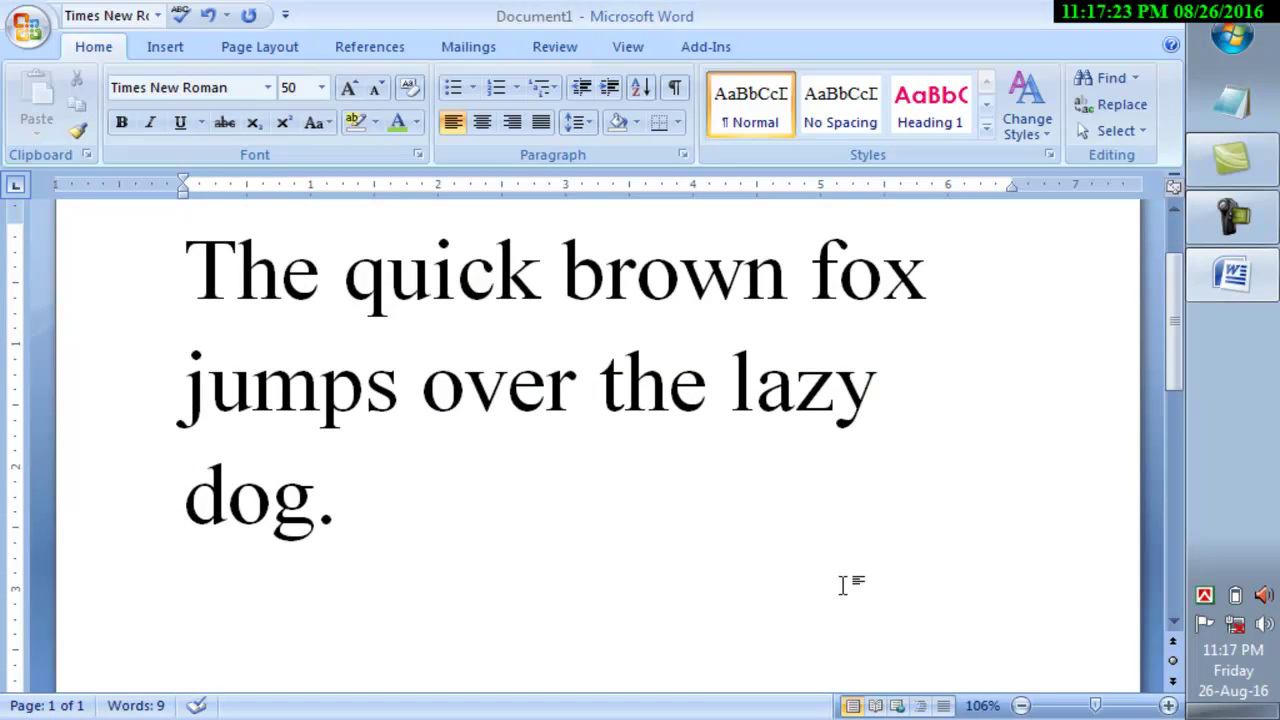
{"action": "scroll", "coordinate": [845, 585], "scroll_direction": "down", "scroll_amount": 1}
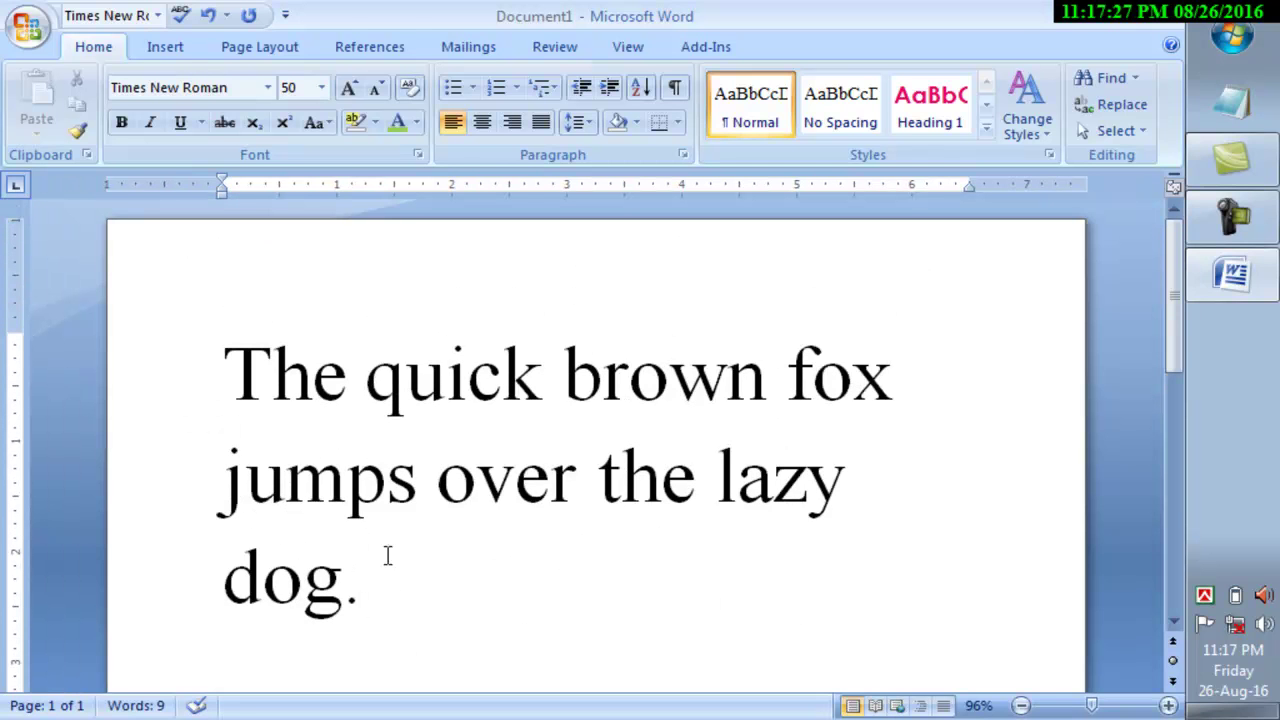
{"action": "mouse_move", "coordinate": [427, 573]}
{"action": "left_mouse_down"}
{"action": "mouse_move", "coordinate": [209, 457]}
{"action": "mouse_move", "coordinate": [194, 371]}
{"action": "left_mouse_up"}
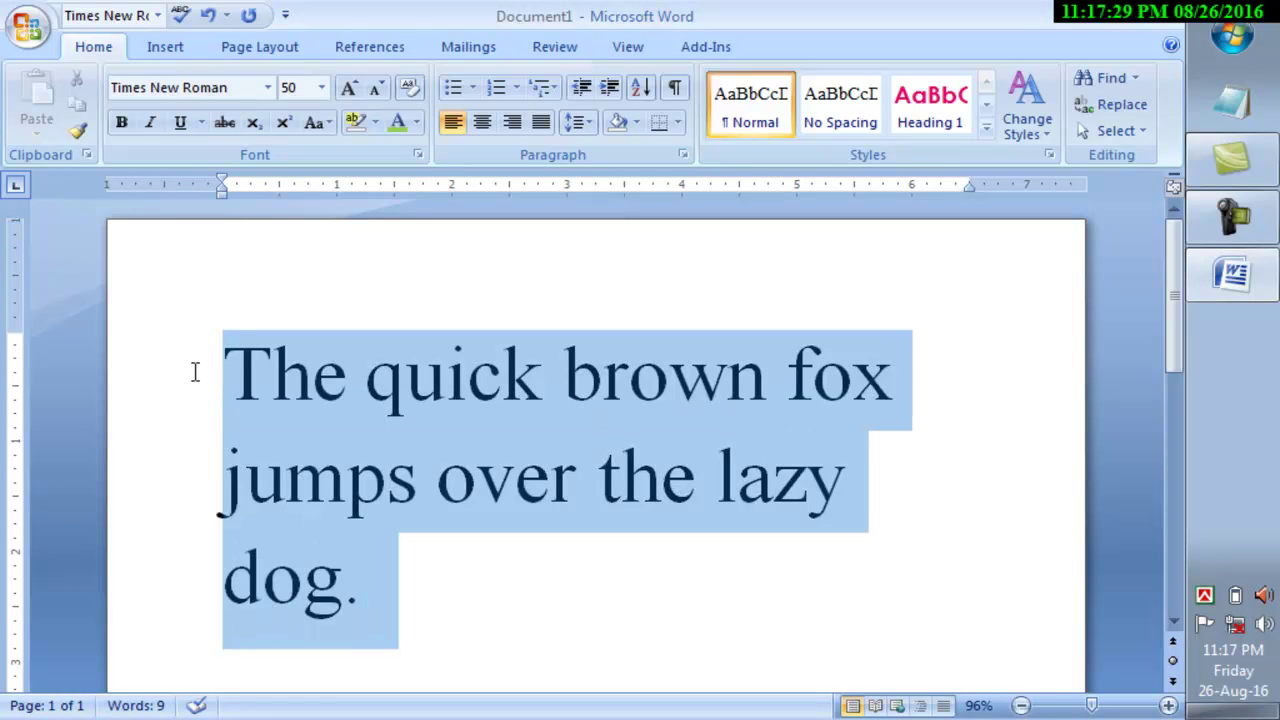
{"action": "left_click", "coordinate": [296, 87]}
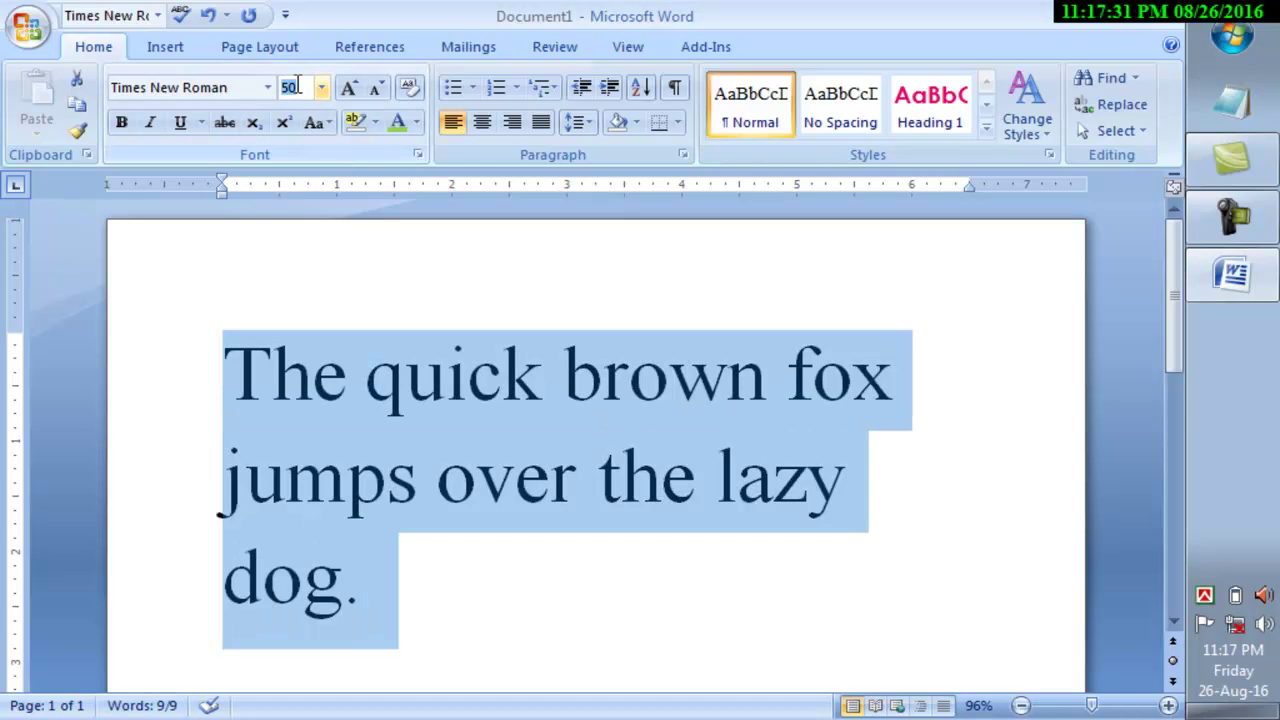
{"action": "type", "text": "1"}
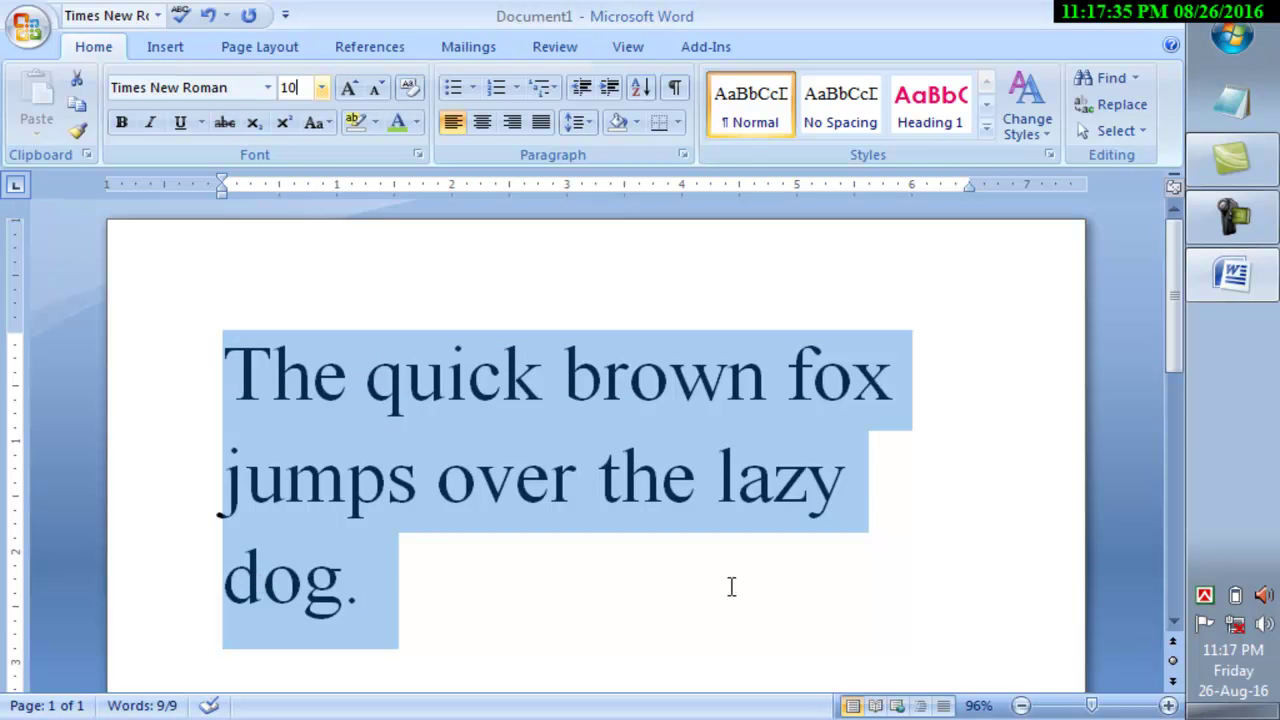
{"action": "left_click", "coordinate": [706, 620]}
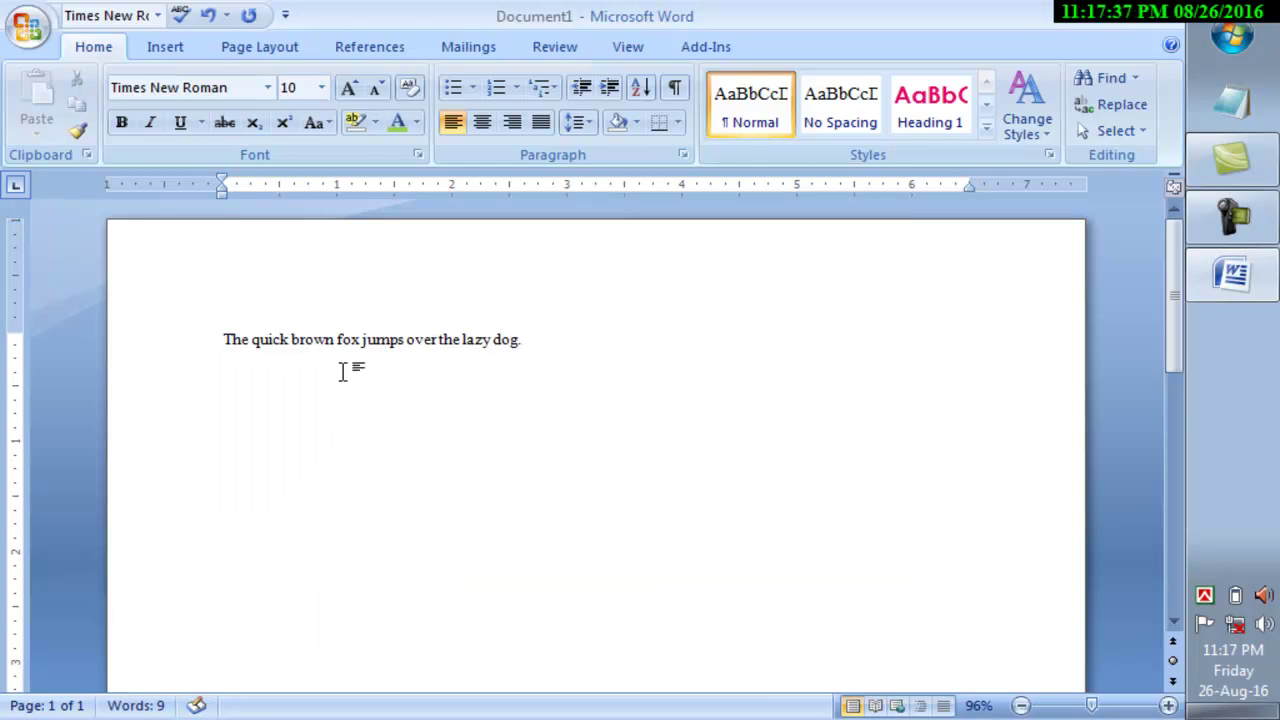
Resize the one-line sentence to 30 pt, then reduce it to 25 pt
{"action": "left_click_drag", "start_coordinate": [552, 366], "coordinate": [191, 288]}
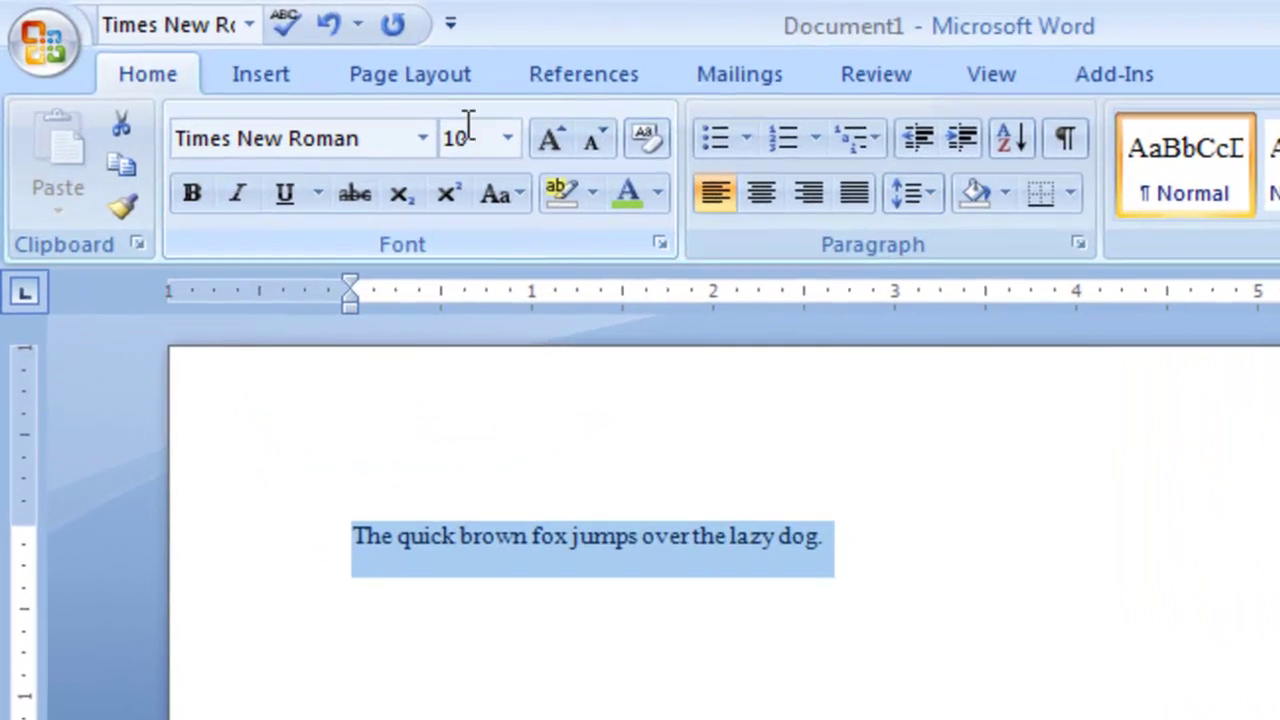
{"action": "left_click", "coordinate": [309, 88]}
{"action": "type", "text": "3"}
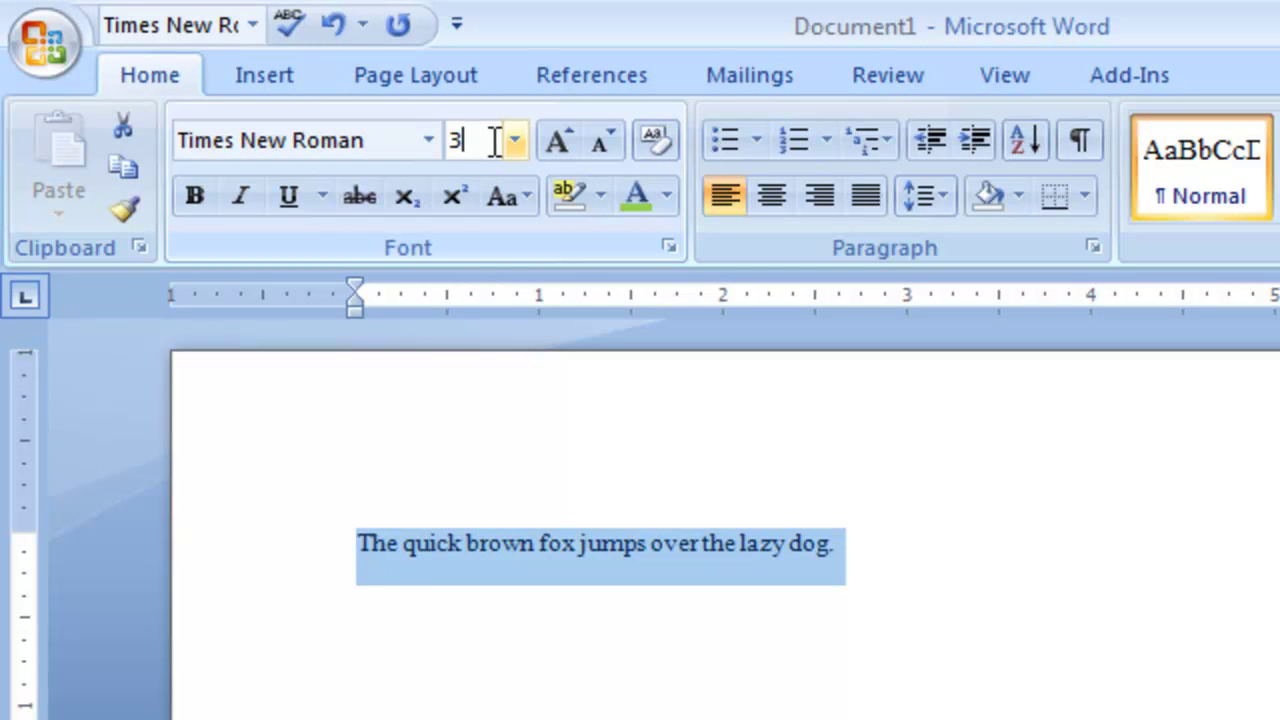
{"action": "key", "text": "Return"}
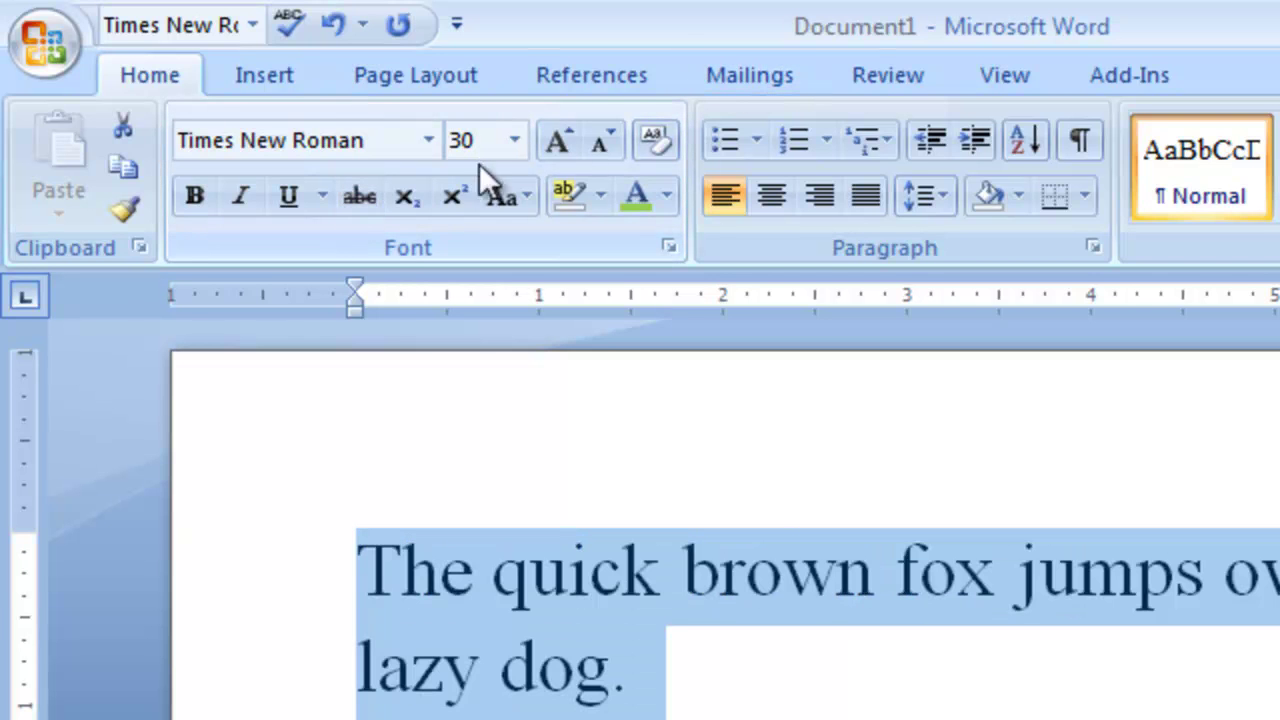
{"action": "left_click", "coordinate": [477, 138]}
{"action": "type", "text": "25"}
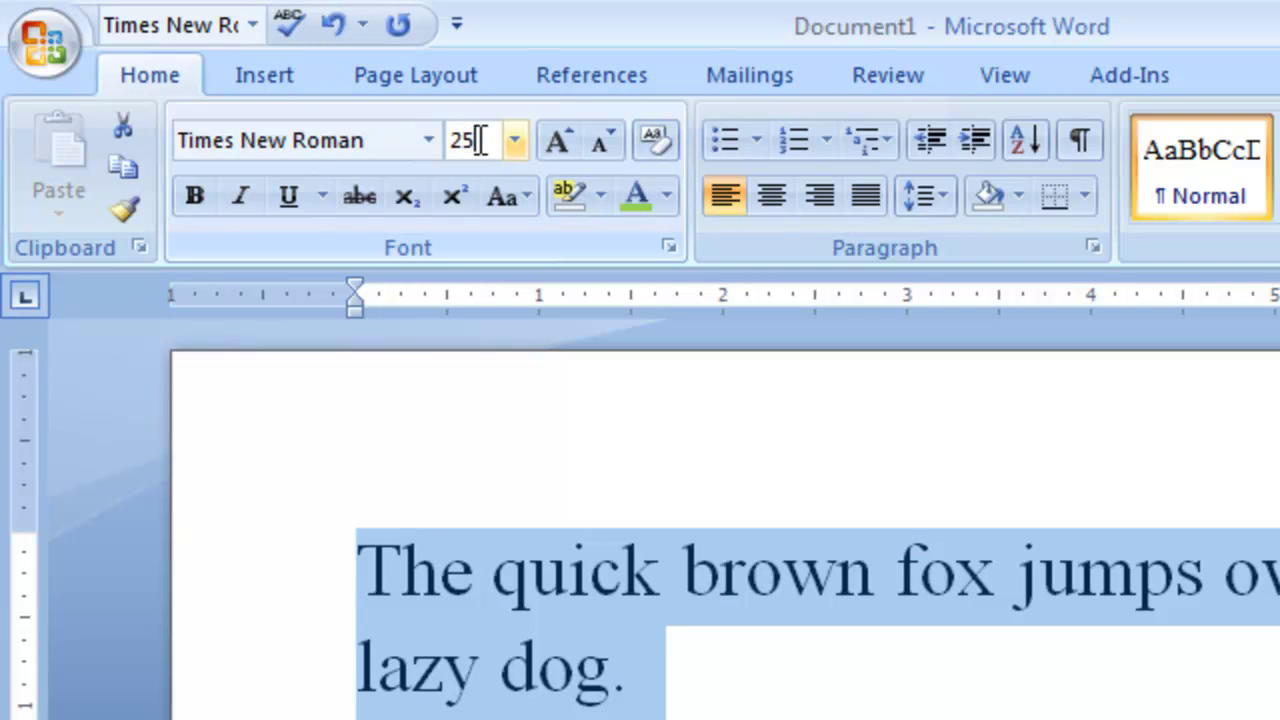
{"action": "left_click", "coordinate": [808, 565]}
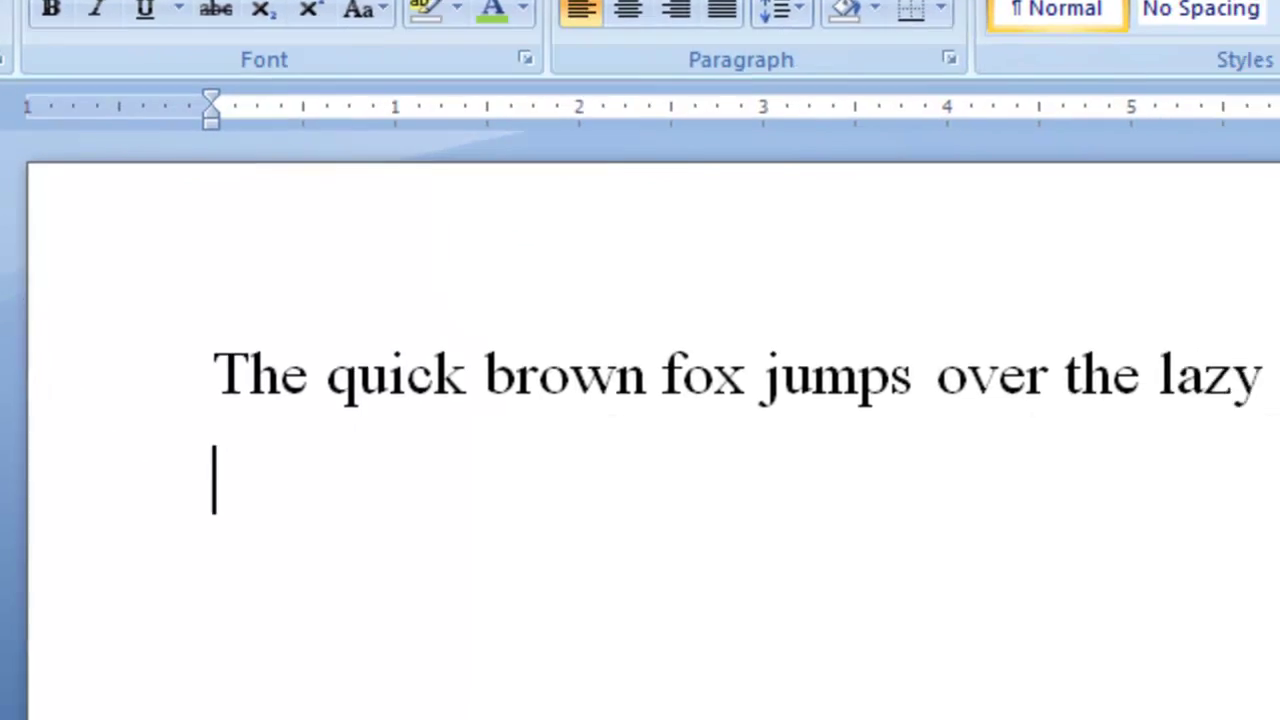
Type 'The quick brown fox jumps over the lazy dog.' again on the second line
{"action": "type", "text": "T"}
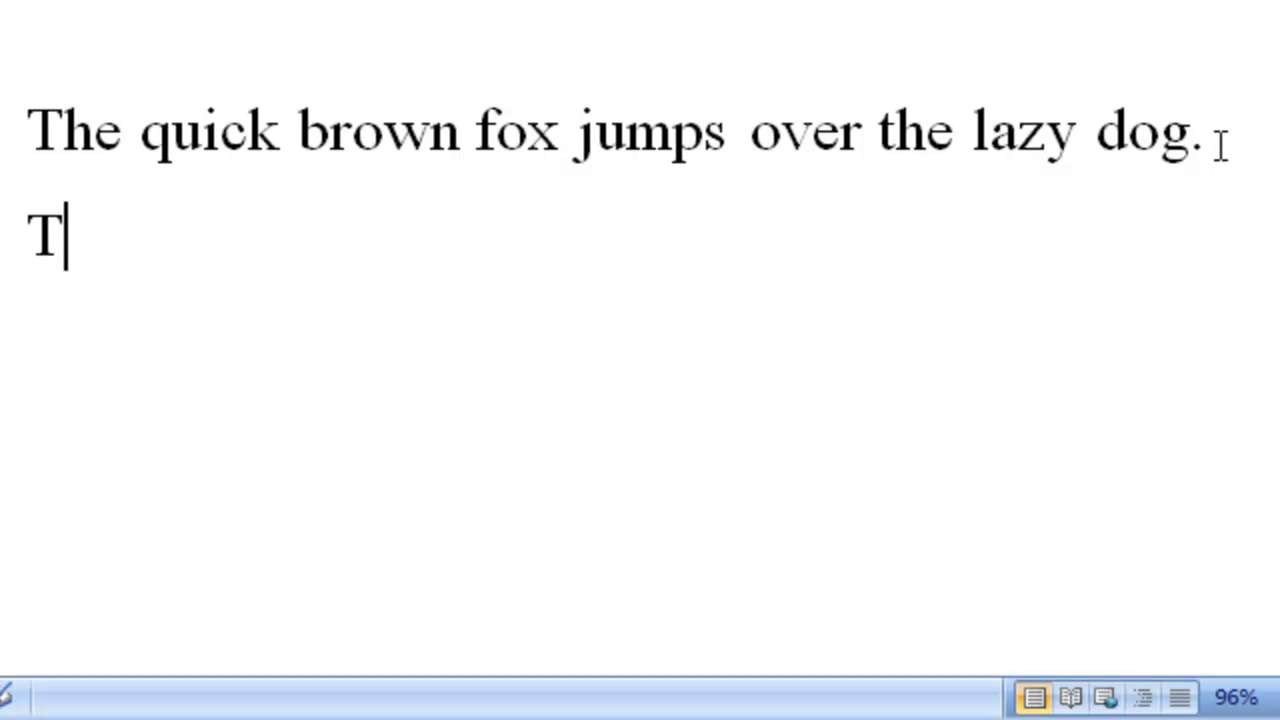
{"action": "type", "text": "he qu"}
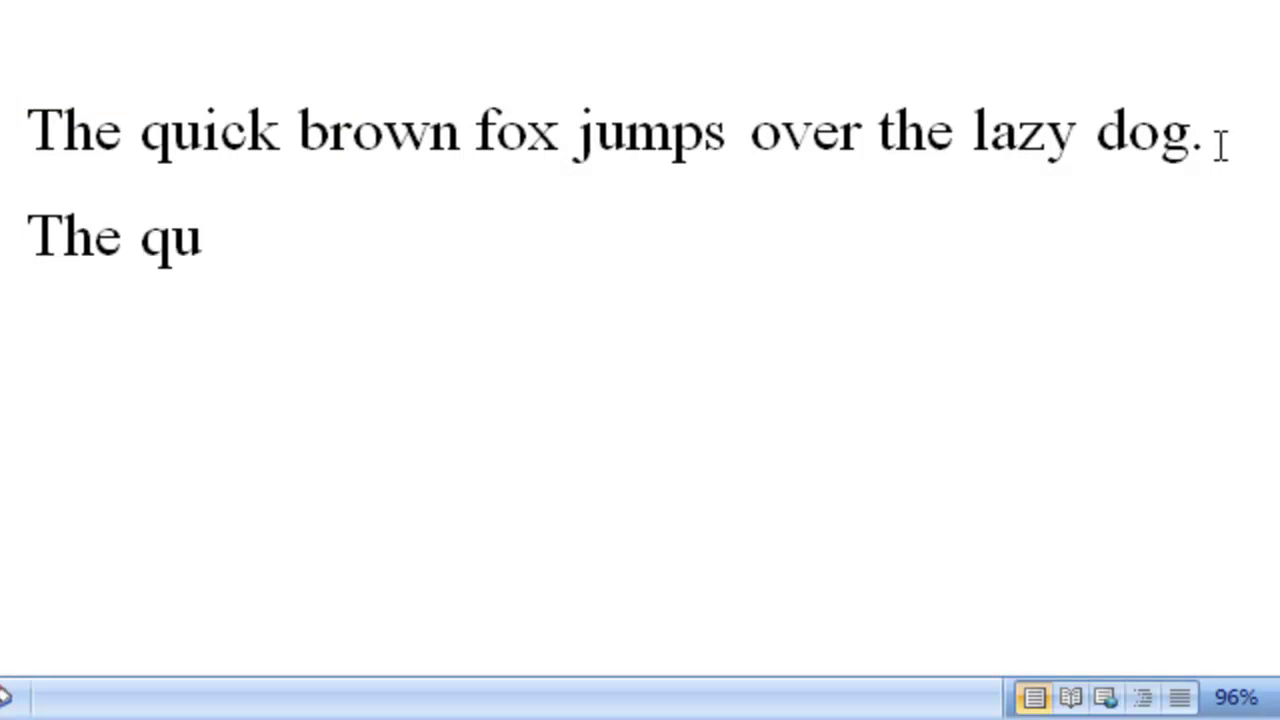
{"action": "type", "text": "ick bro"}
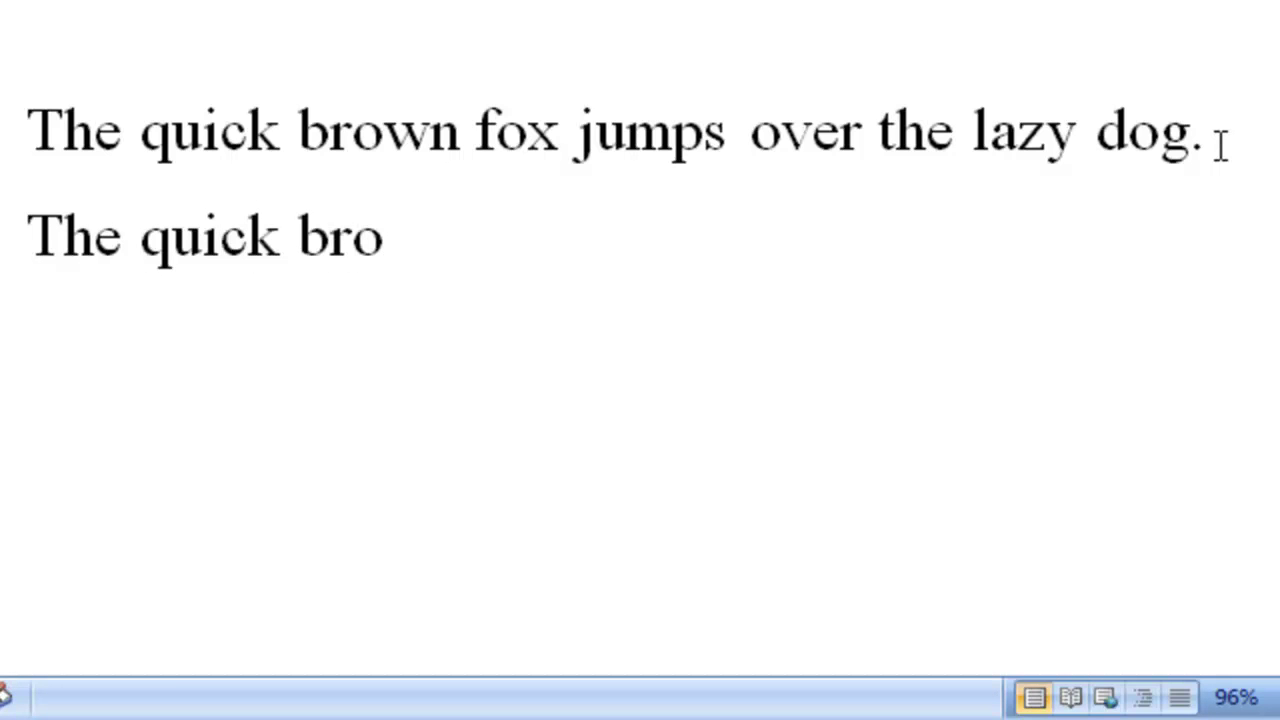
{"action": "type", "text": "wn fox "}
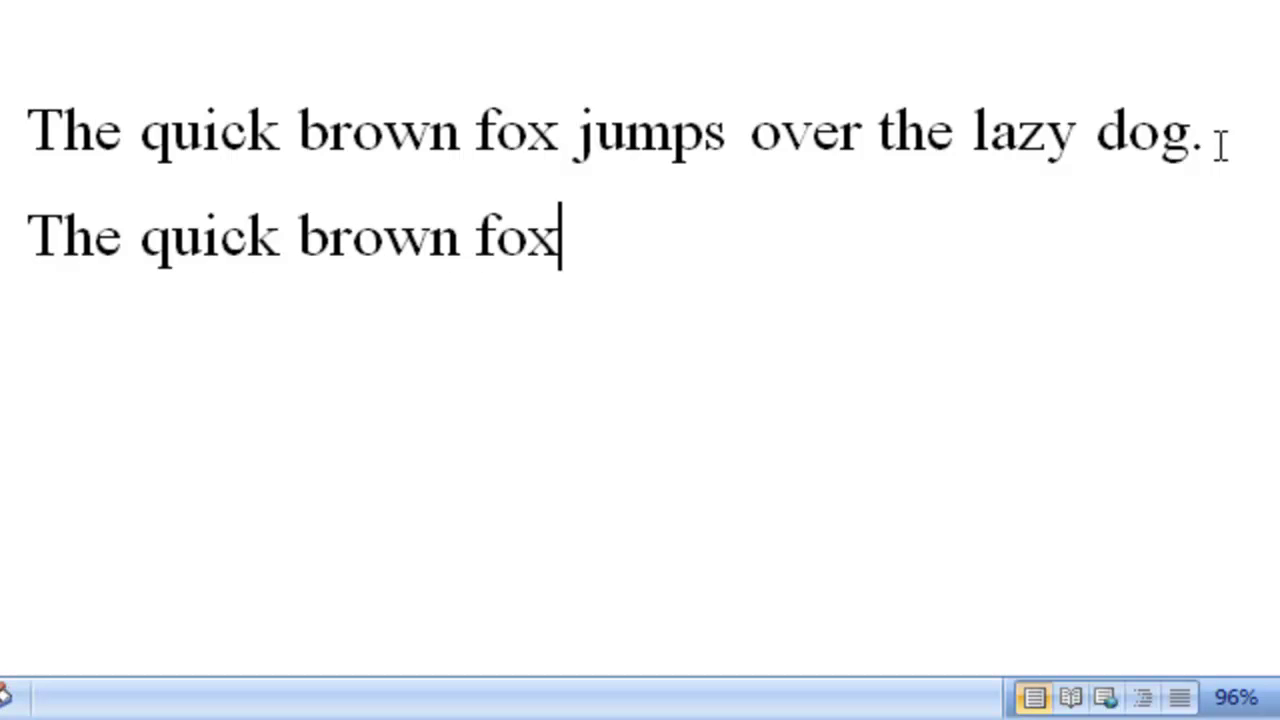
{"action": "type", "text": "jumps "}
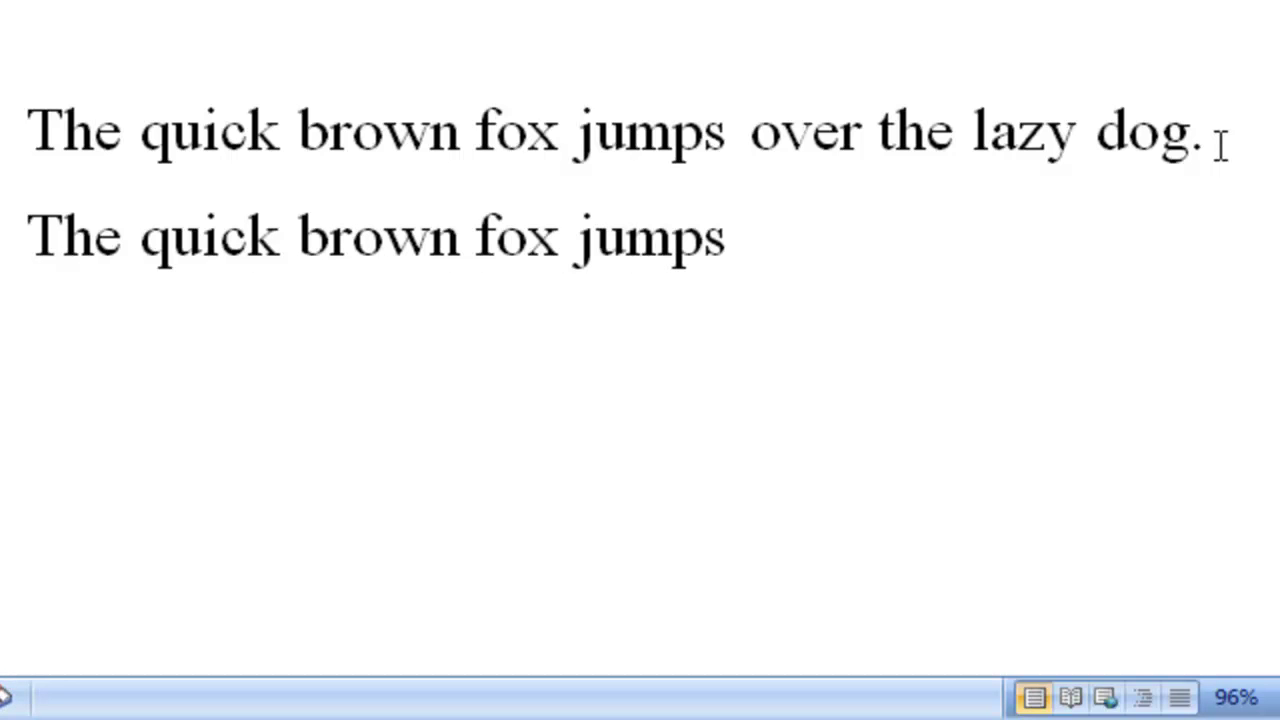
{"action": "type", "text": "over"}
{"action": "key", "text": "BackSpace"}
{"action": "type", "text": "er the lazy"}
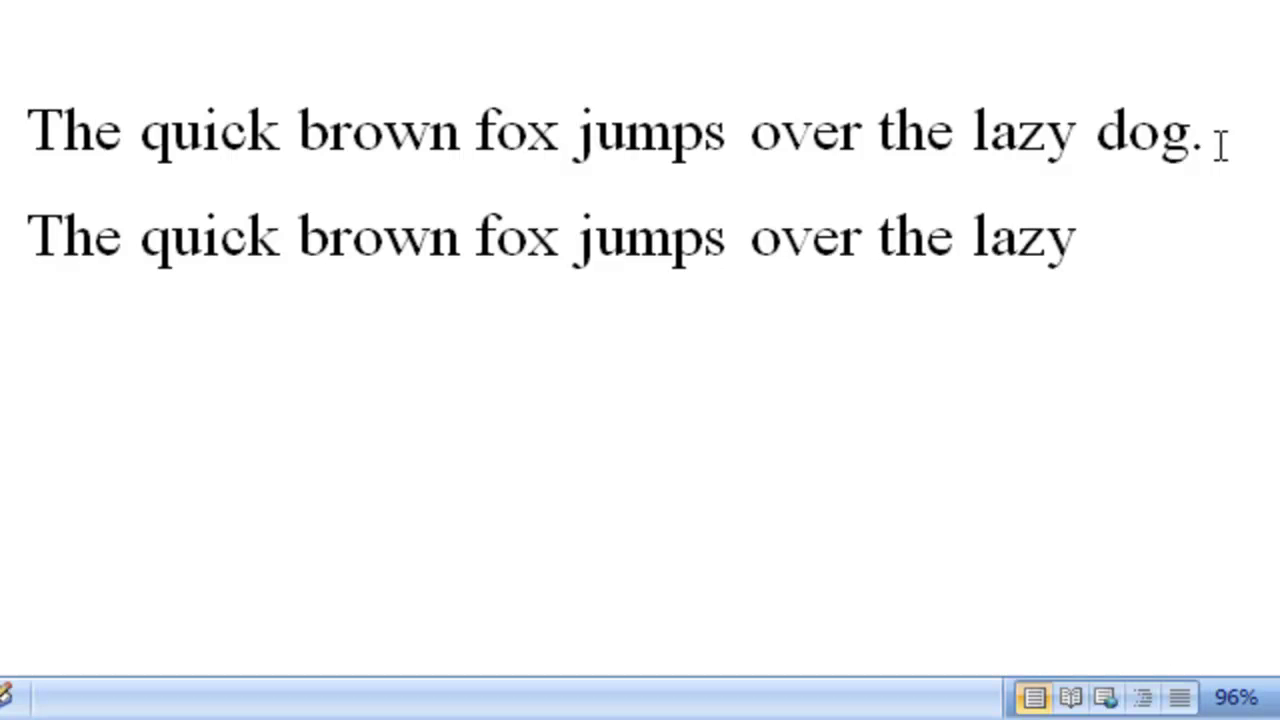
{"action": "type", "text": " dog"}
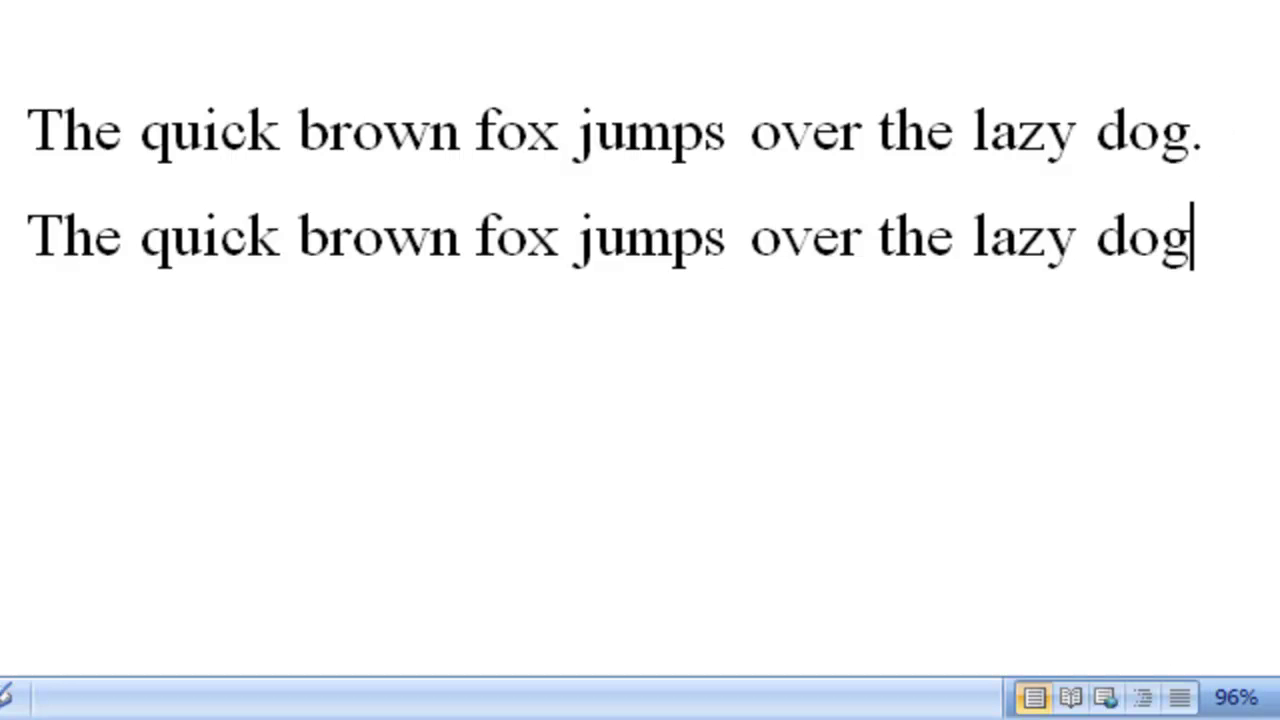
{"action": "type", "text": ","}
{"action": "key", "text": "BackSpace"}
{"action": "type", "text": "."}
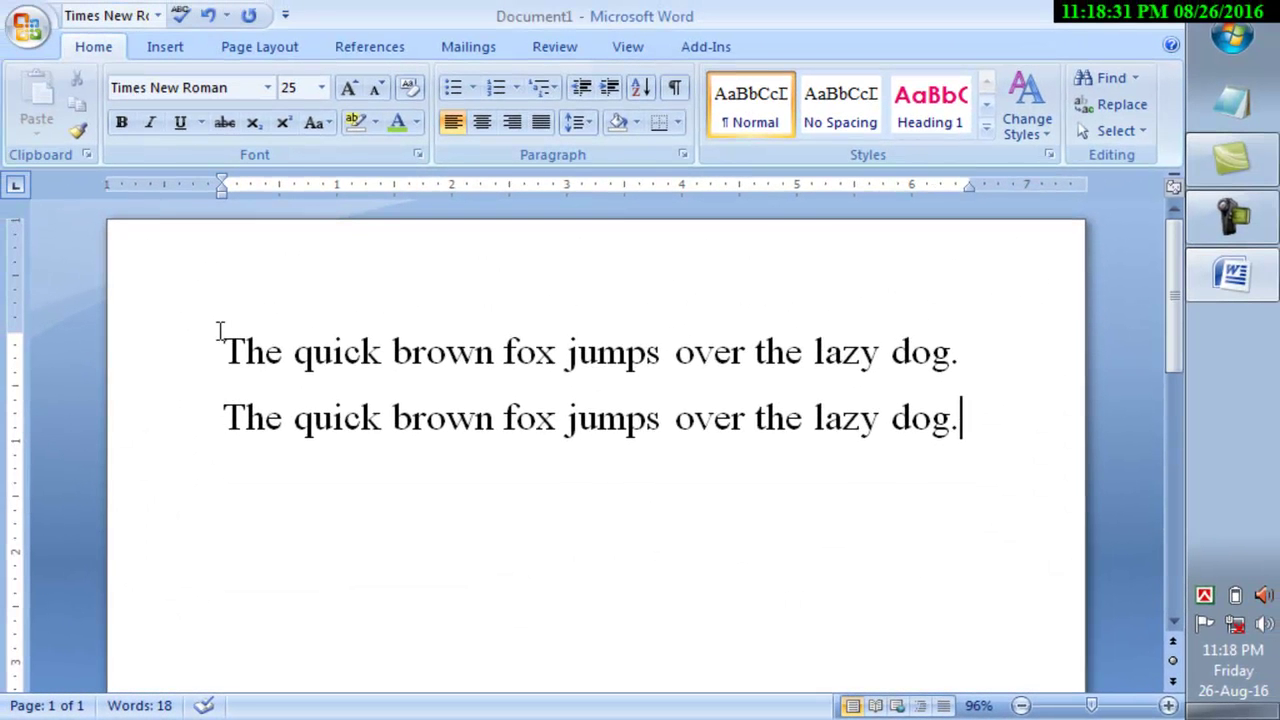
Check both lines are 25 pt Times New Roman, then add an empty line after them
{"action": "left_click_drag", "start_coordinate": [223, 331], "coordinate": [980, 514]}
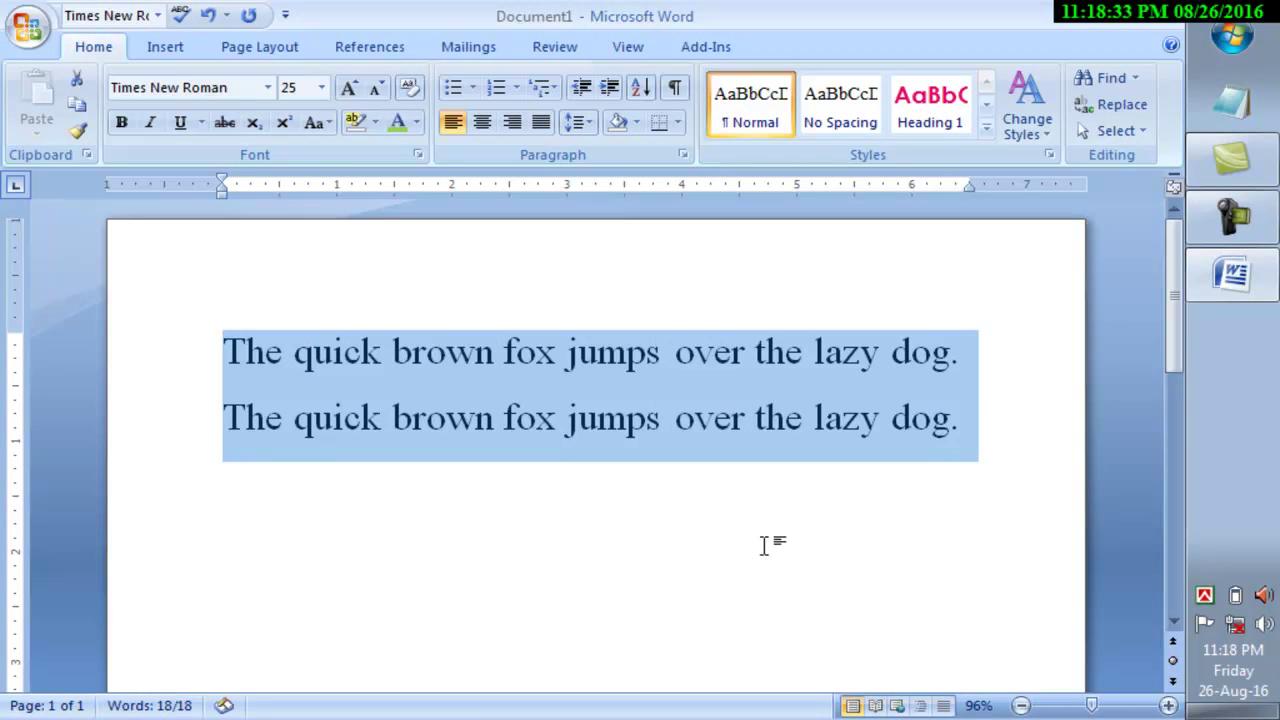
{"action": "left_click", "coordinate": [766, 545]}
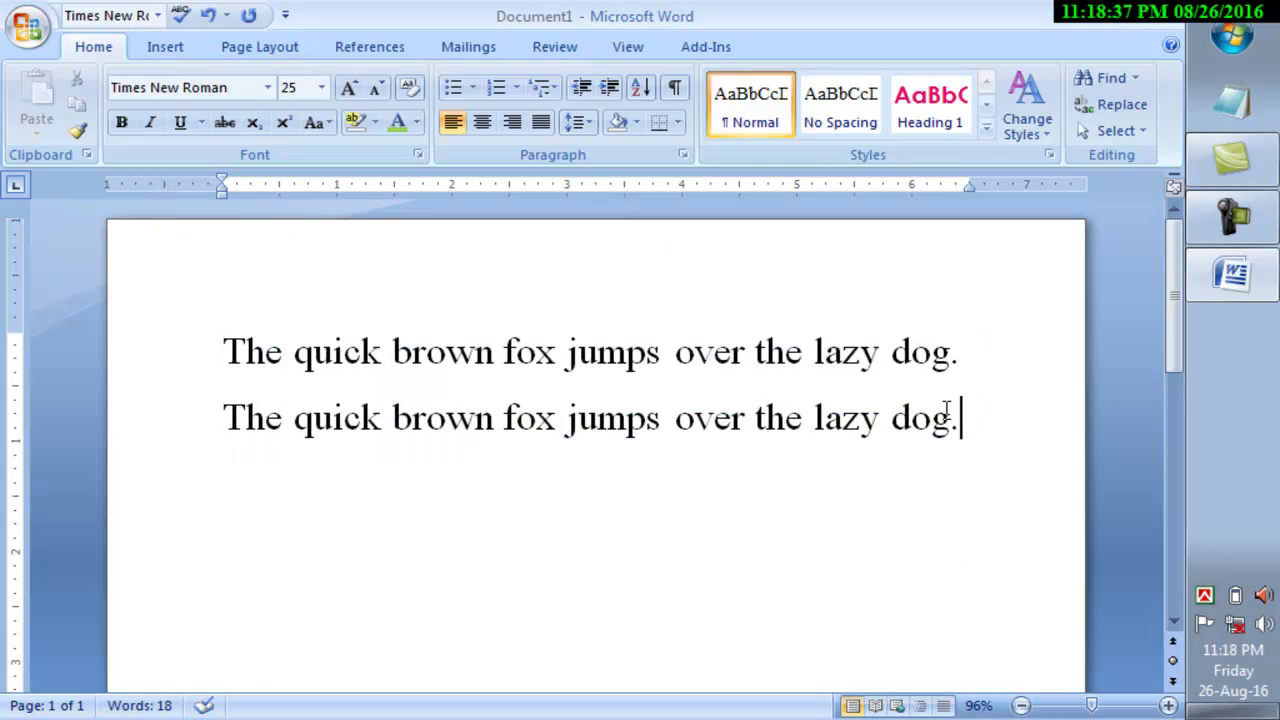
{"action": "key", "text": "Return"}
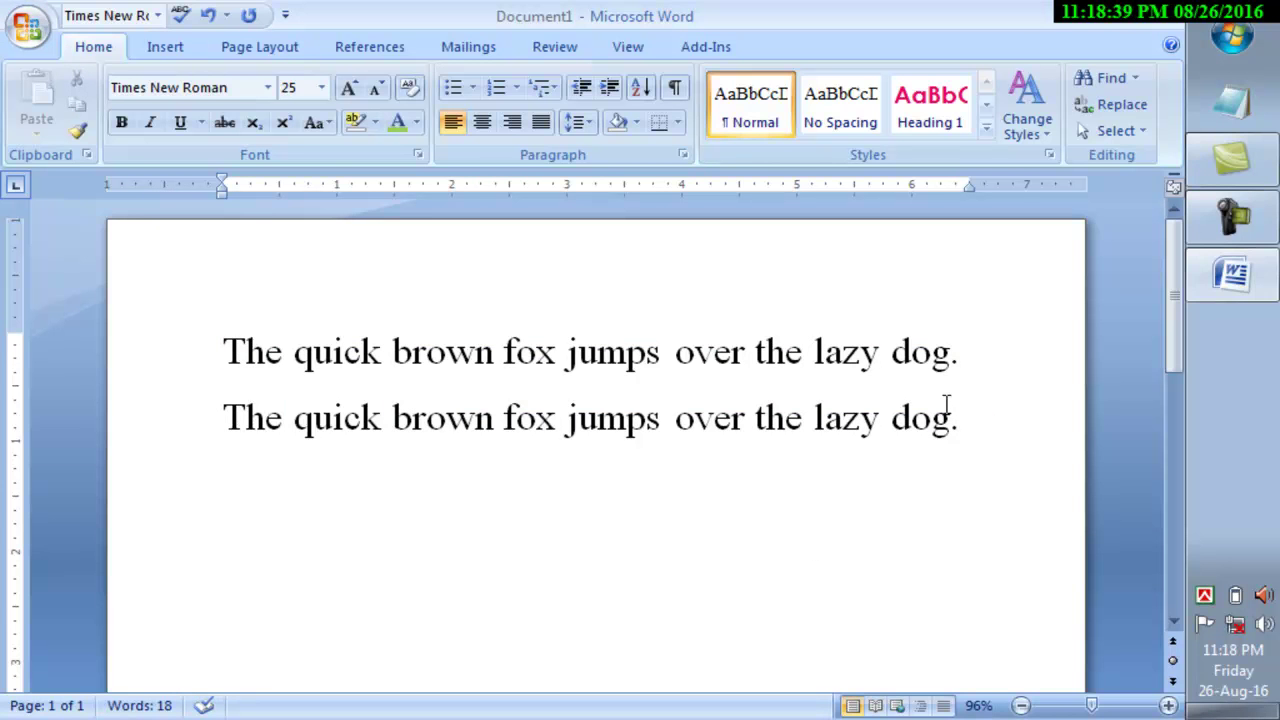